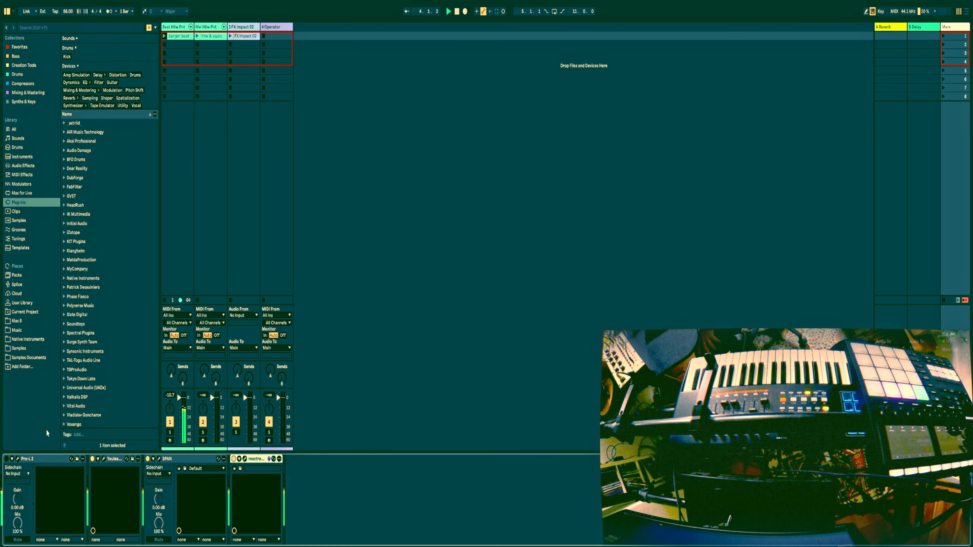
# Set the Pro-L 2 limiter's output level on the Main track to -1 dB and close its window.
pyautogui.click(18, 459)
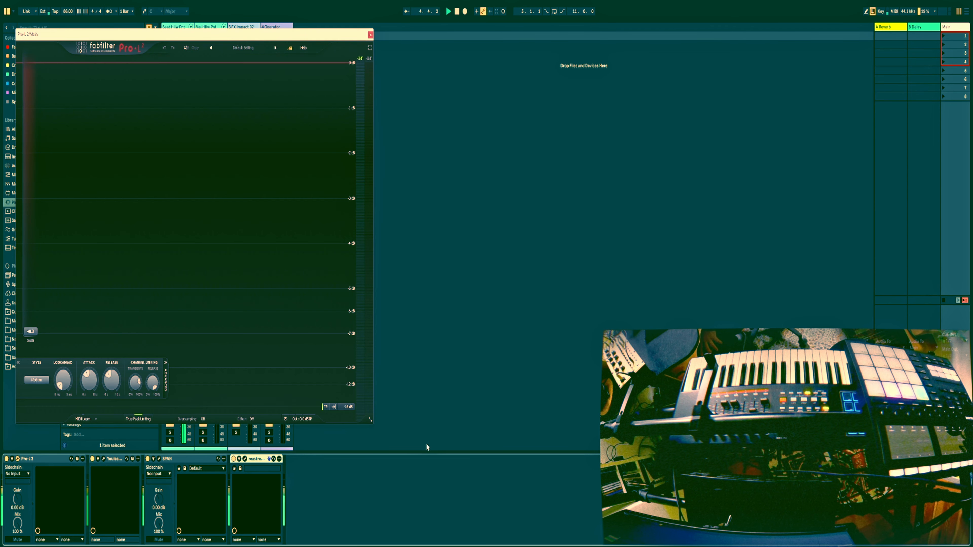
pyautogui.moveTo(302, 399)
pyautogui.write('-1')
pyautogui.press('Return')
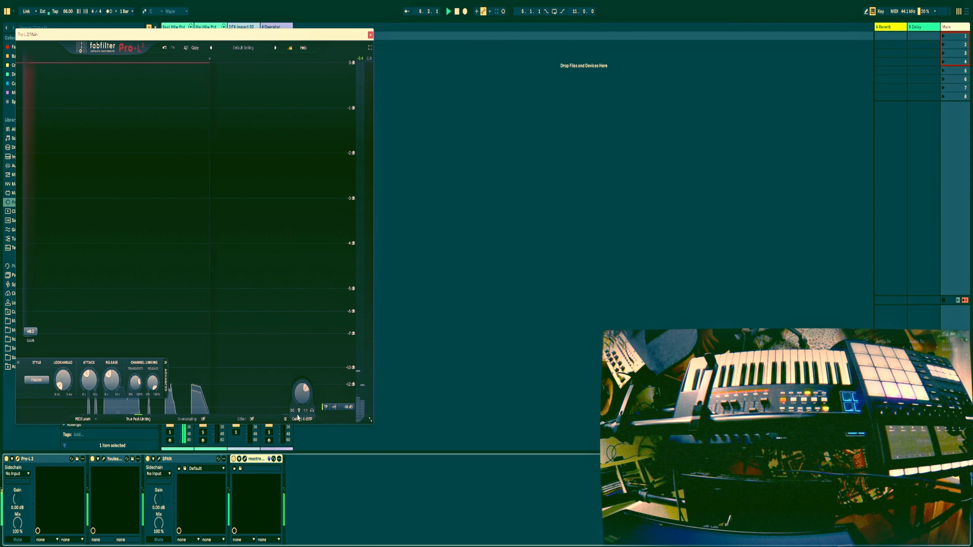
pyautogui.click(370, 35)
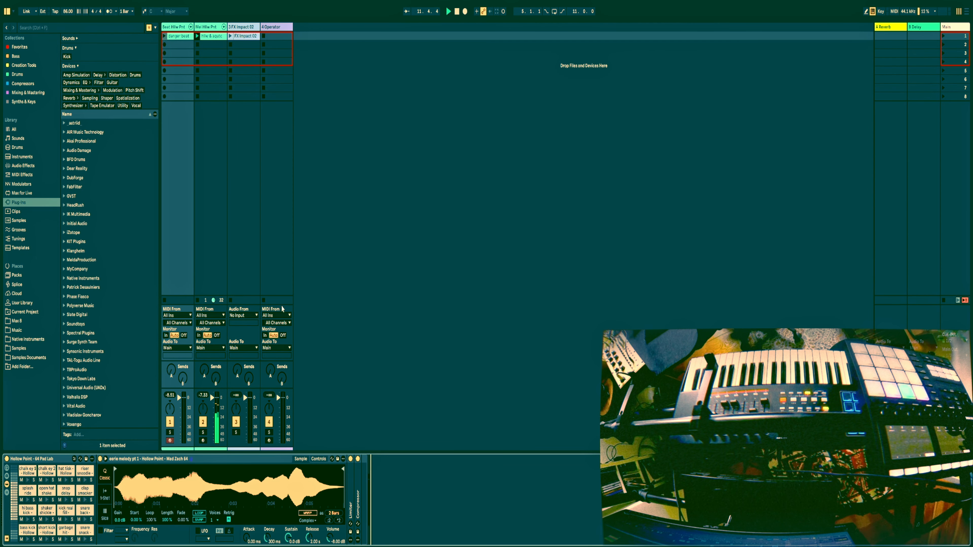
# Open the MIDI clip in the second track to view its notes.
pyautogui.click(206, 38)
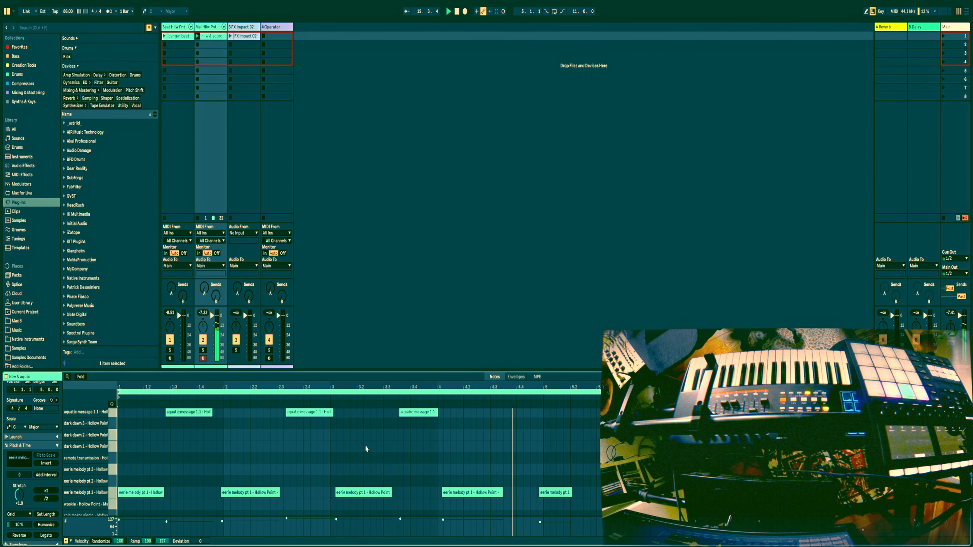
pyautogui.click(384, 546)
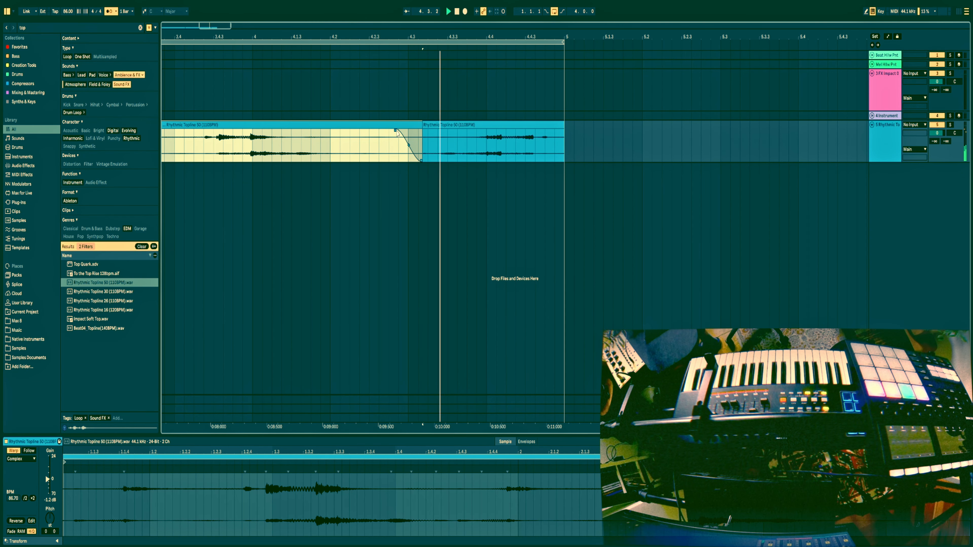
# Remove the crossfade between the last two Rhythmic Topline clips and move their boundary slightly earlier.
pyautogui.click(420, 134)
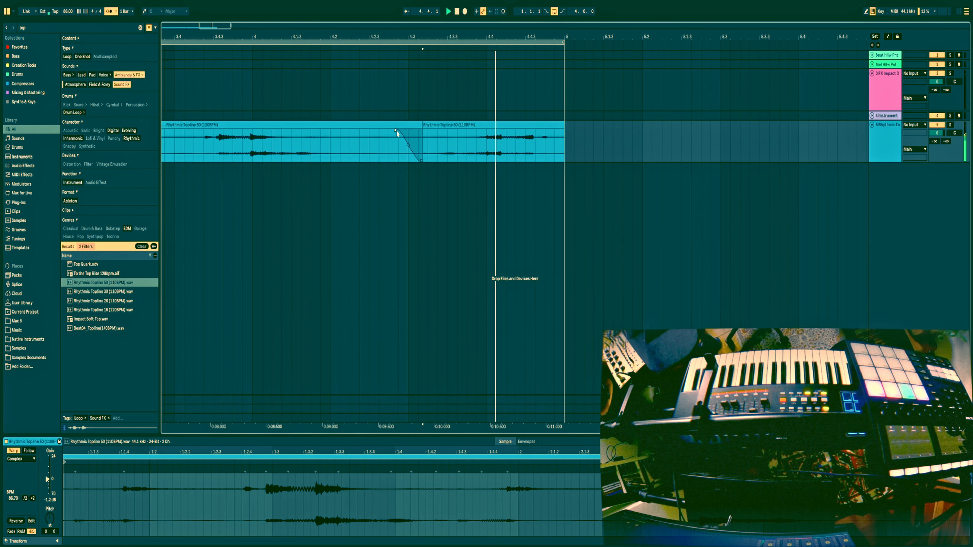
pyautogui.moveTo(420, 132); pyautogui.dragTo(407, 128)
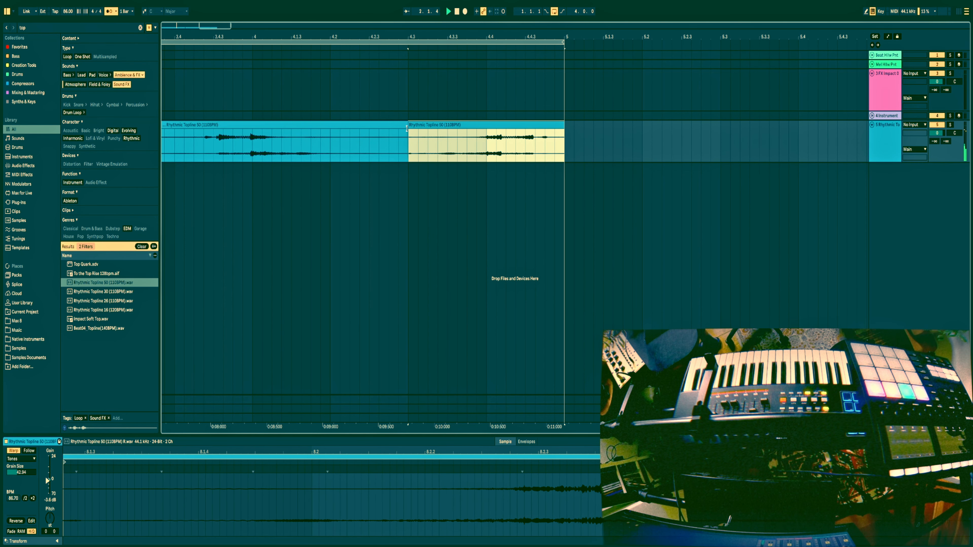
pyautogui.click(407, 133)
# Consolidate the three Rhythmic Topline clips into one clip and return to Session View.
pyautogui.click(401, 125)
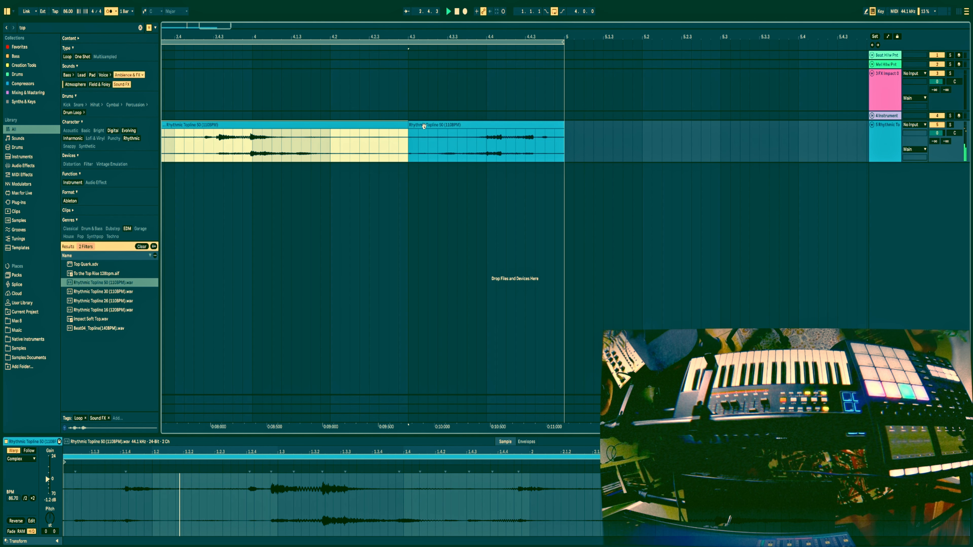
pyautogui.keyDown('shift'); pyautogui.click(423, 126); pyautogui.keyUp('shift')
pyautogui.scroll(-10, 403, 149)
pyautogui.keyDown('shift'); pyautogui.click(172, 126); pyautogui.keyUp('shift')
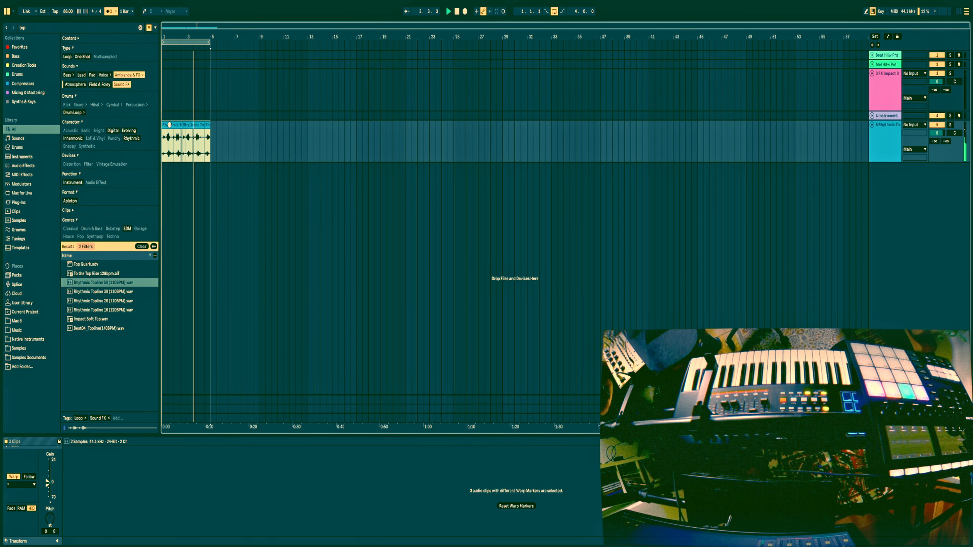
pyautogui.hotkey('ctrl', 'j')
pyautogui.click(479, 294)
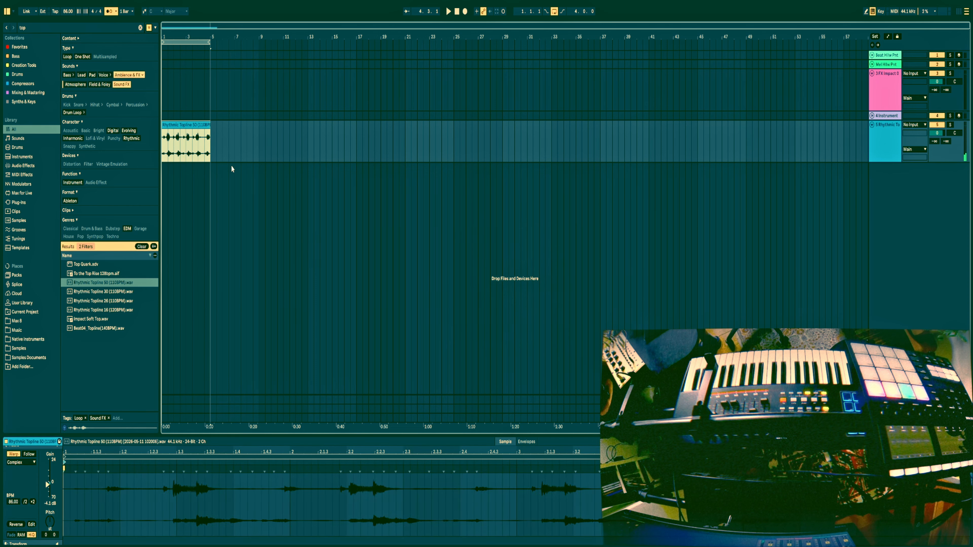
pyautogui.press('Tab')
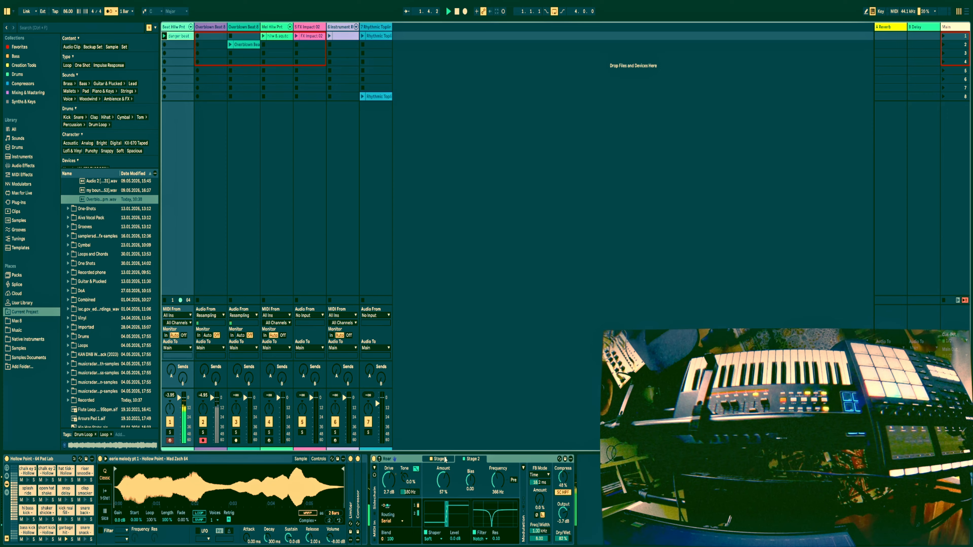
# Set Roar's filter frequency to about 8.79 kHz in Stage 1 and about 59.9 Hz in Stage 2.
pyautogui.click(440, 459)
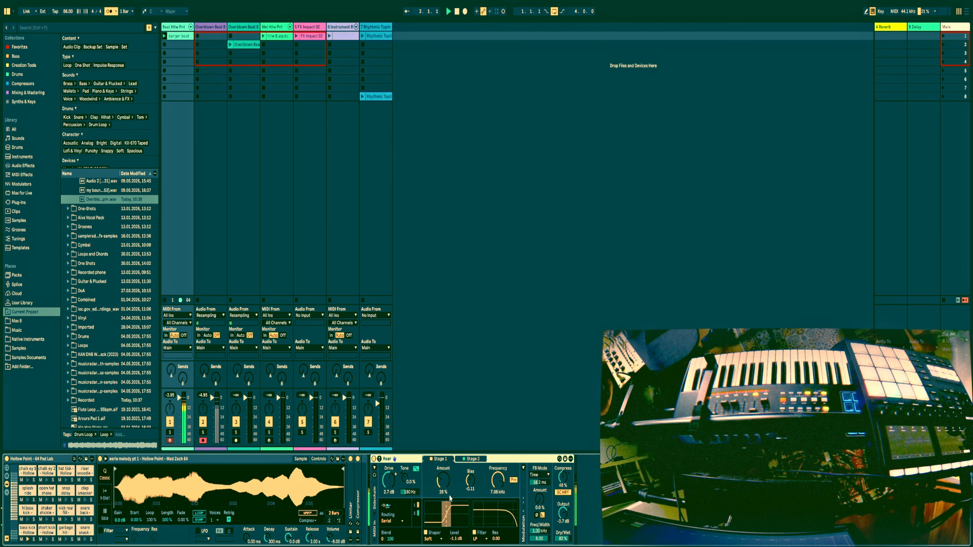
pyautogui.moveTo(498, 487); pyautogui.dragTo(498, 504)
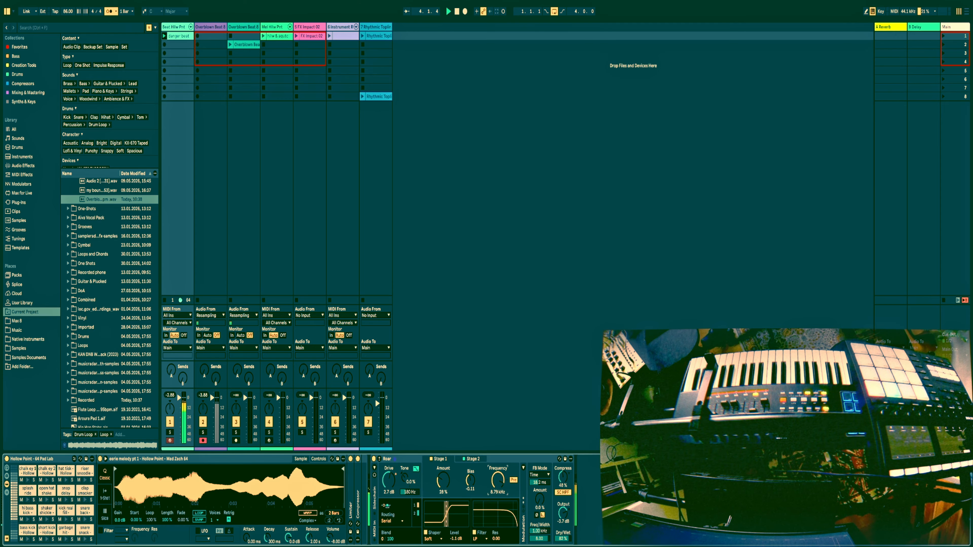
pyautogui.click(475, 459)
pyautogui.moveTo(498, 480)
pyautogui.mouseDown()
pyautogui.moveTo(498, 498)
pyautogui.moveTo(498, 466)
pyautogui.moveTo(498, 491)
pyautogui.mouseUp()
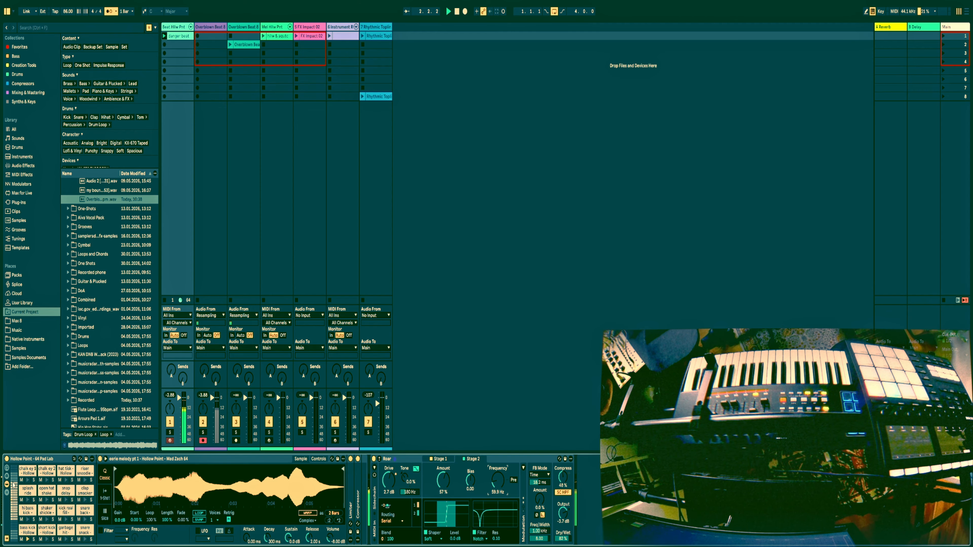
# Show the Hollow Point rack's macro controls without macro variations and raise Roar's Stage 2 filter frequency.
pyautogui.click(7, 477)
pyautogui.click(7, 490)
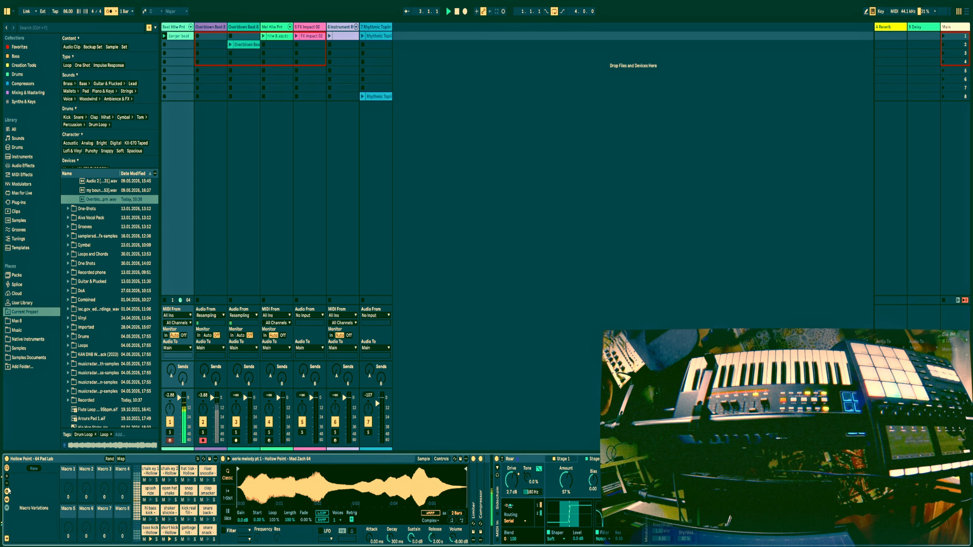
pyautogui.click(6, 493)
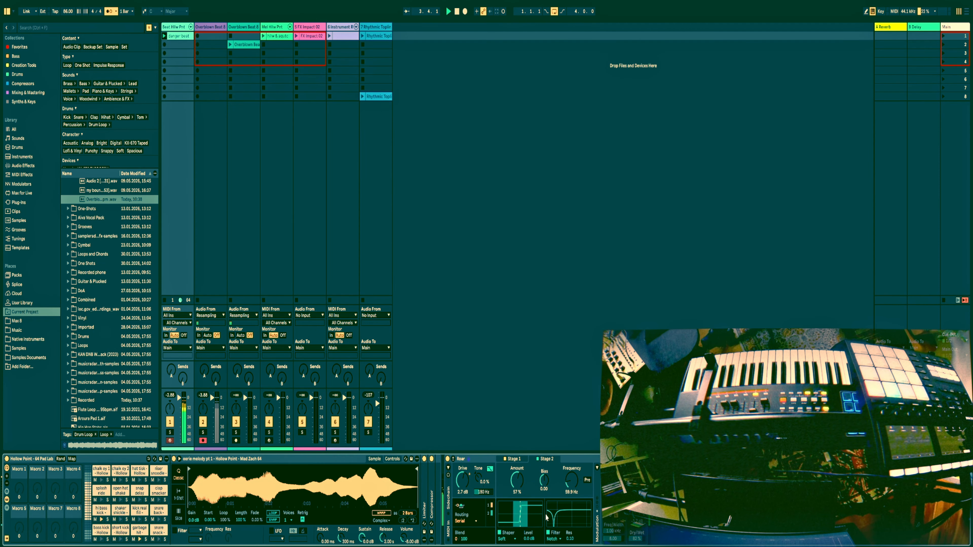
pyautogui.moveTo(566, 485); pyautogui.dragTo(566, 473)
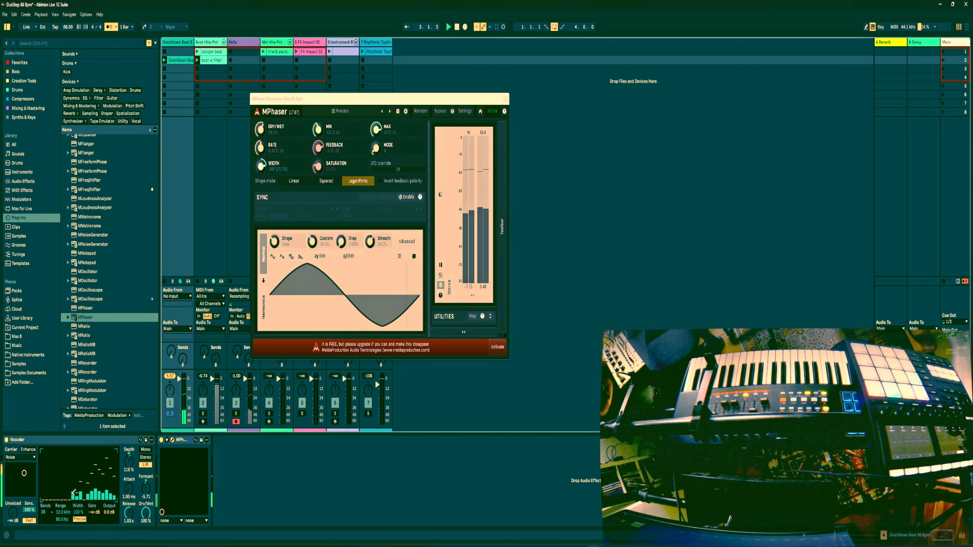
# Reset the first track's peak level display and close the MPhaser window.
pyautogui.click(108, 514)
pyautogui.click(169, 376)
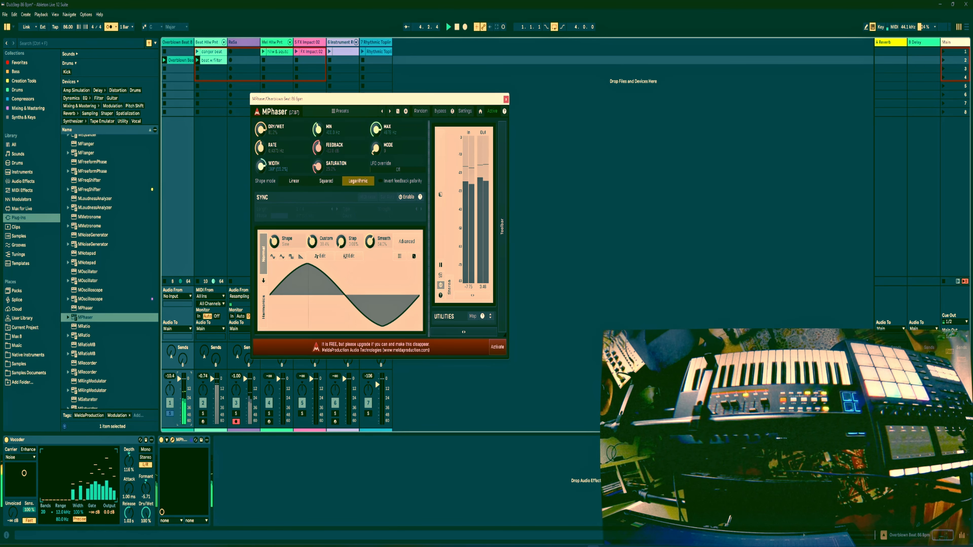
pyautogui.click(505, 99)
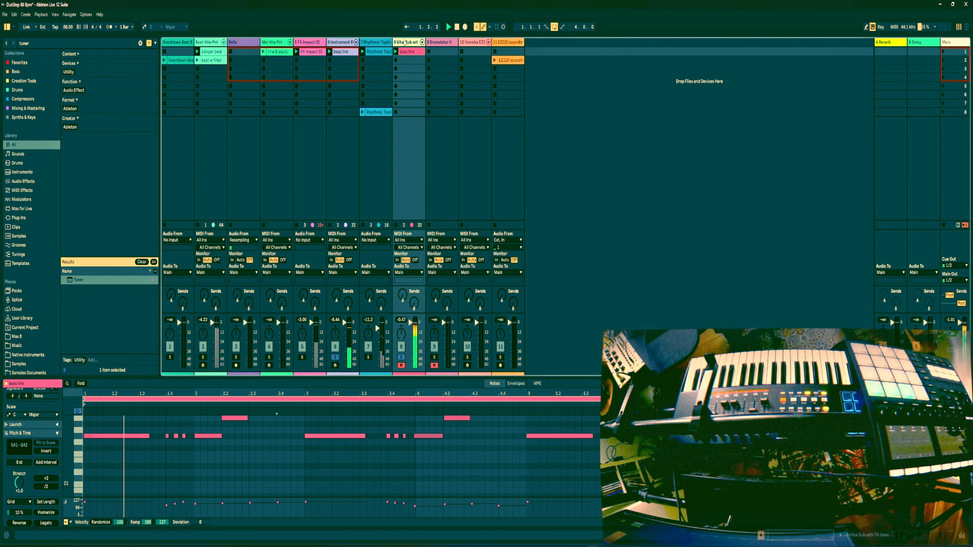
# Transpose all notes in the Vital Sub bass line clip down one octave.
pyautogui.hotkey('ctrl', 'a')
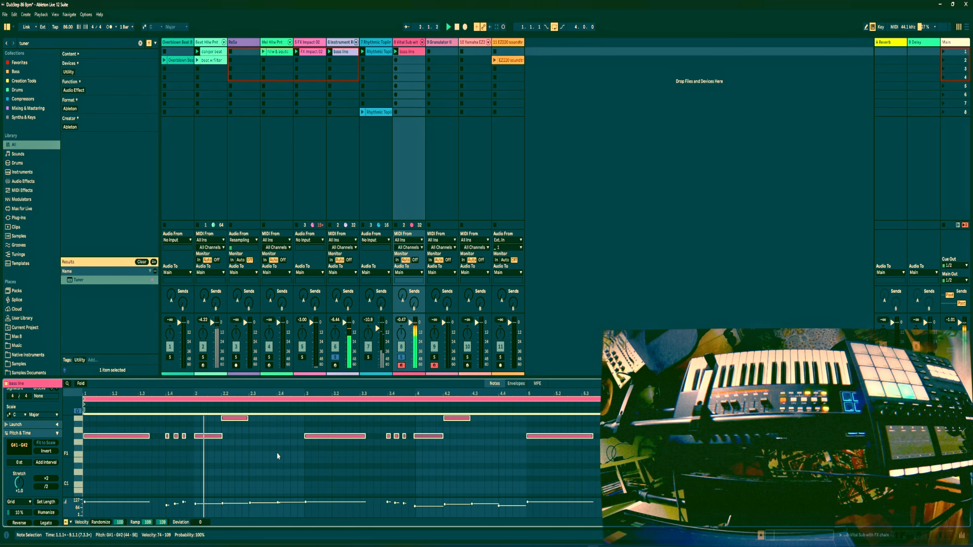
pyautogui.hotkey('shift', 'Down')
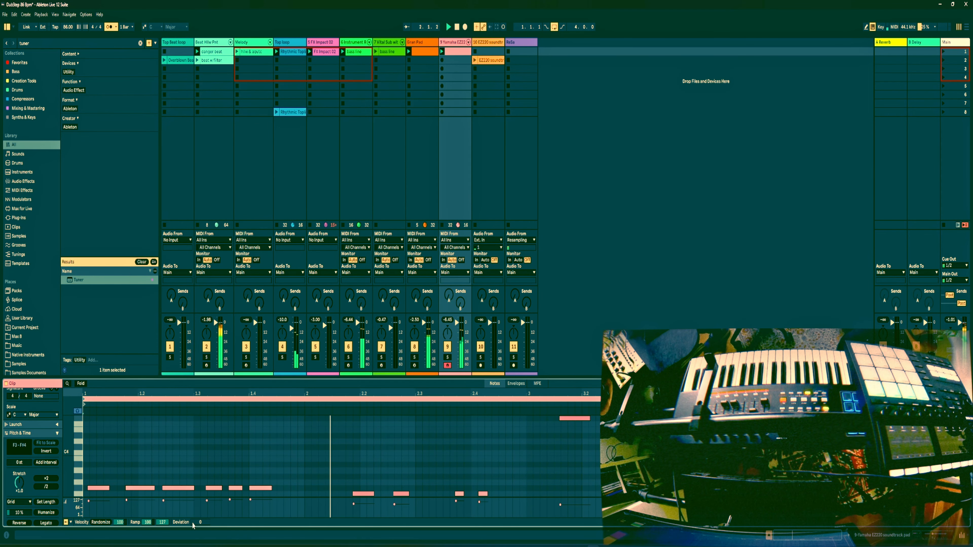
# Lower the velocity of all notes in the Yamaha soundtrack pad clip slightly.
pyautogui.hotkey('ctrl', 'a')
pyautogui.moveTo(167, 501); pyautogui.dragTo(168, 505)
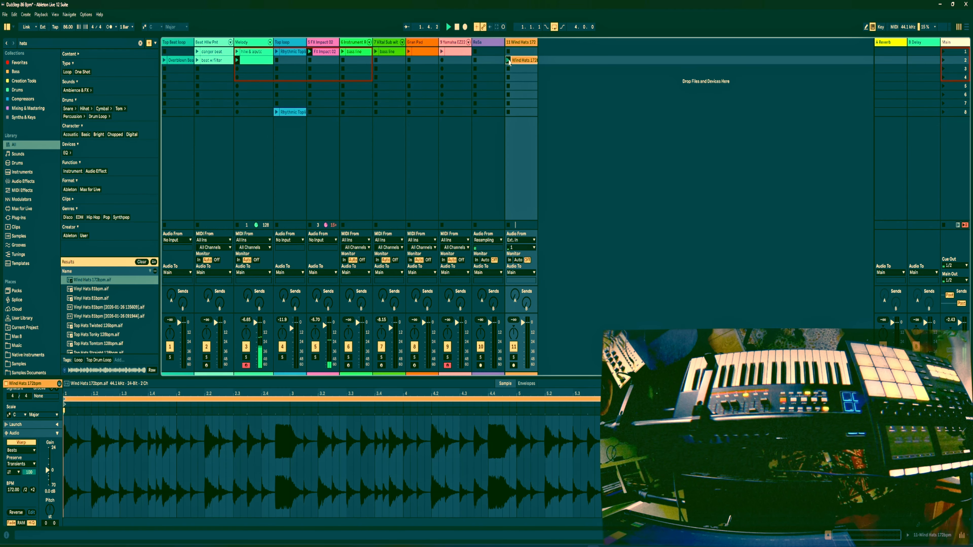
# Launch the Wind Hats clip, place its track directly before the Top loop track and rename it Hats.
pyautogui.click(509, 60)
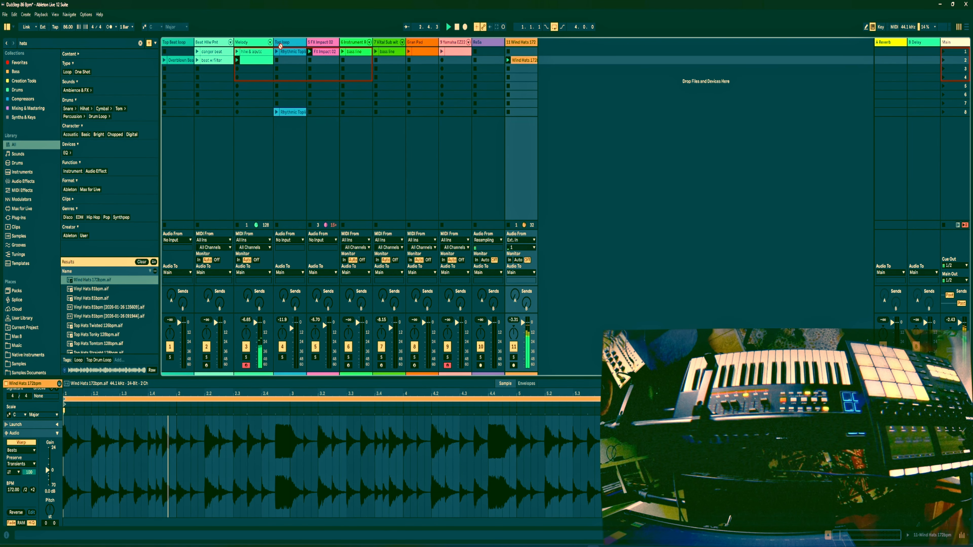
pyautogui.moveTo(283, 53); pyautogui.dragTo(292, 45)
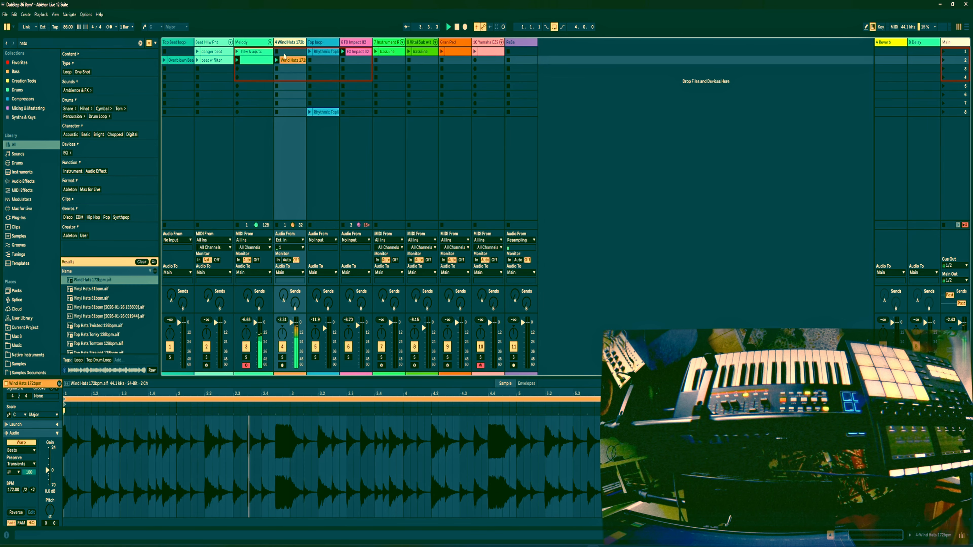
pyautogui.hotkey('ctrl', 'r')
pyautogui.write('Hats')
pyautogui.press('Return')
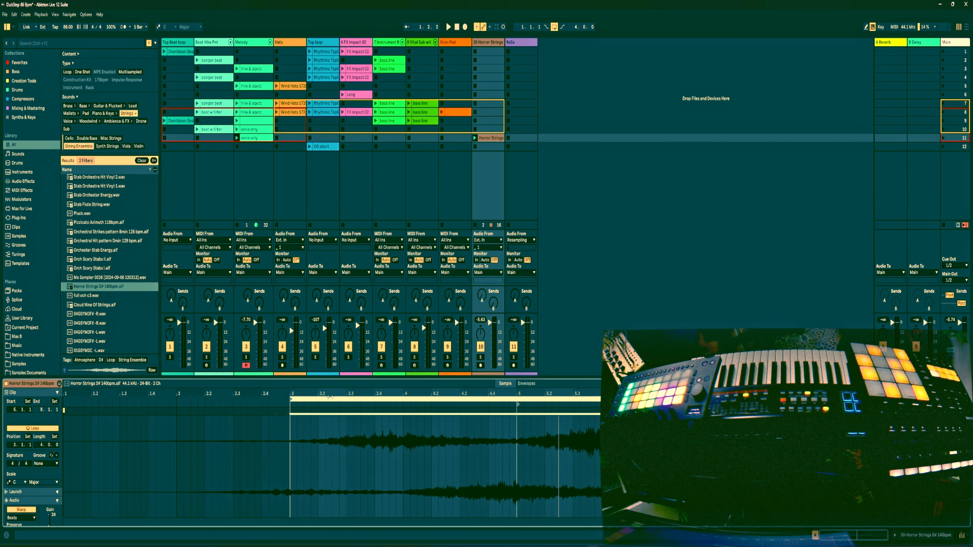
# Move the Horror Strings clip's loop to position 2.2.1 and align its start marker with the loop start.
pyautogui.moveTo(330, 397); pyautogui.dragTo(246, 410)
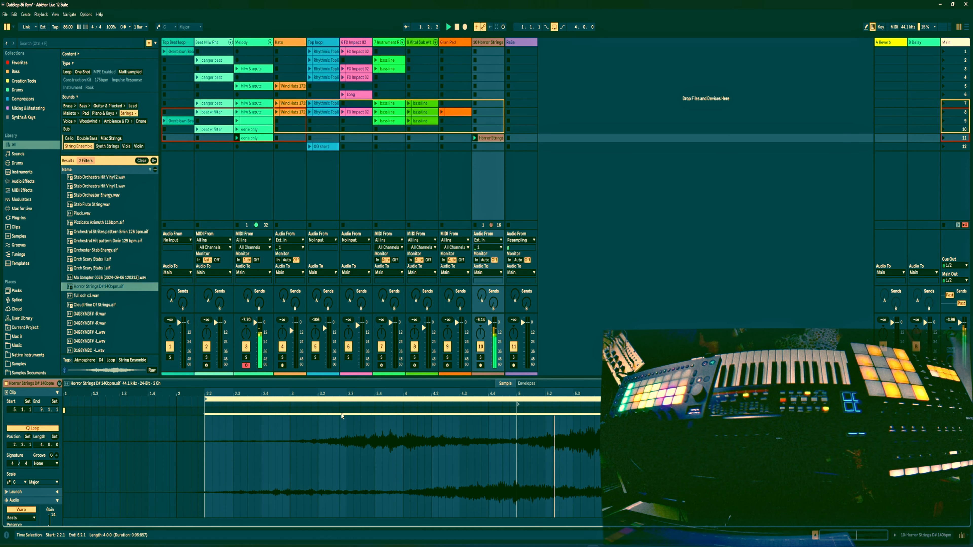
pyautogui.moveTo(518, 404); pyautogui.dragTo(208, 433)
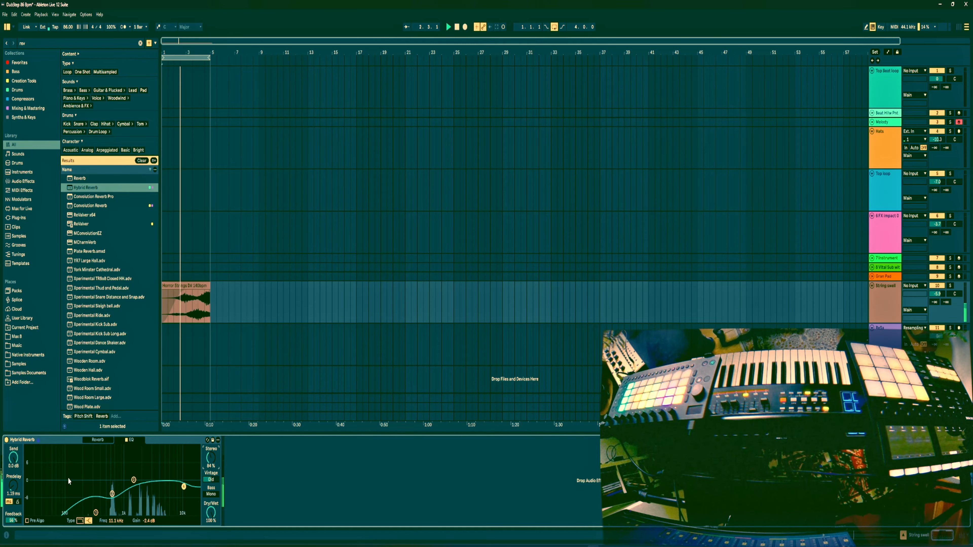
# Adjust the String swell track's Hybrid Reverb to a 31/69 blend and put an EQ Eight before it with a -5.33 dB cut at 613 Hz.
pyautogui.click(98, 440)
pyautogui.moveTo(171, 494); pyautogui.dragTo(170, 475)
pyautogui.moveTo(190, 512); pyautogui.dragTo(133, 483)
pyautogui.moveTo(114, 513)
pyautogui.mouseDown()
pyautogui.moveTo(114, 504)
pyautogui.moveTo(72, 517)
pyautogui.mouseUp()
pyautogui.moveTo(55, 494)
pyautogui.mouseDown()
pyautogui.moveTo(54, 507)
pyautogui.moveTo(37, 483)
pyautogui.mouseUp()
pyautogui.moveTo(92, 513); pyautogui.dragTo(92, 499)
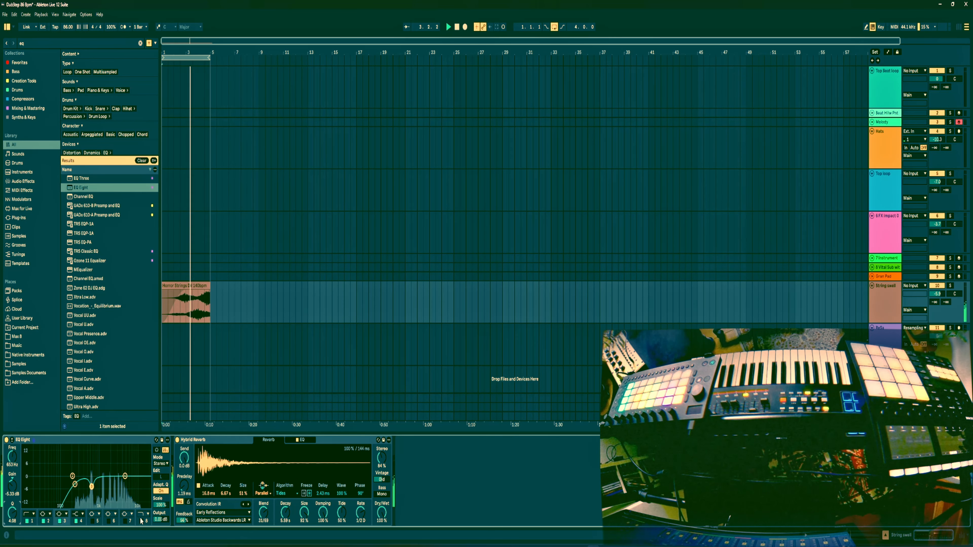
# Insert Chorus-Ensemble between EQ Eight and Hybrid Reverb, using Ensemble mode with 61% amount and 100% warmth.
pyautogui.press('BackSpace')
pyautogui.write('chor')
pyautogui.moveTo(88, 188); pyautogui.dragTo(173, 479)
pyautogui.moveTo(185, 513)
pyautogui.mouseDown()
pyautogui.moveTo(185, 498)
pyautogui.moveTo(220, 489)
pyautogui.mouseUp()
pyautogui.click(207, 478)
pyautogui.moveTo(248, 485); pyautogui.dragTo(249, 452)
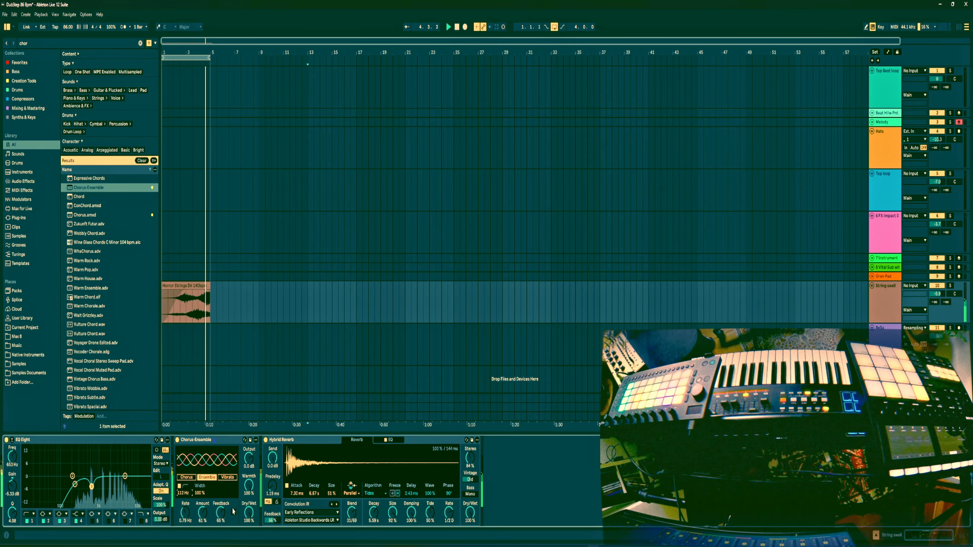
# Set Chorus-Ensemble's dry/wet to 40% and Hybrid Reverb's to 90%, and lower a band in the reverb's EQ.
pyautogui.moveTo(185, 512); pyautogui.dragTo(185, 527)
pyautogui.moveTo(470, 513); pyautogui.dragTo(470, 515)
pyautogui.click(389, 439)
pyautogui.moveTo(371, 480); pyautogui.dragTo(370, 490)
pyautogui.moveTo(470, 513); pyautogui.dragTo(470, 516)
# Stop playback and switch from the Arrangement to Session View.
pyautogui.press('space')
pyautogui.press('Tab')
pyautogui.press('Tab')
pyautogui.press('Tab')
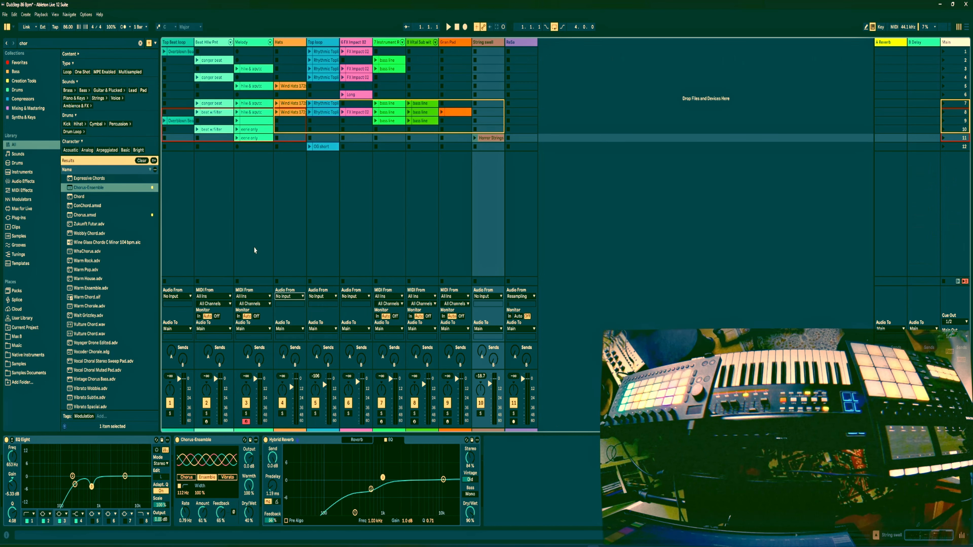
# Browse the Favorites collection by the Strings and Ambience & FX sound categories.
pyautogui.click(20, 63)
pyautogui.click(99, 99)
pyautogui.click(76, 106)
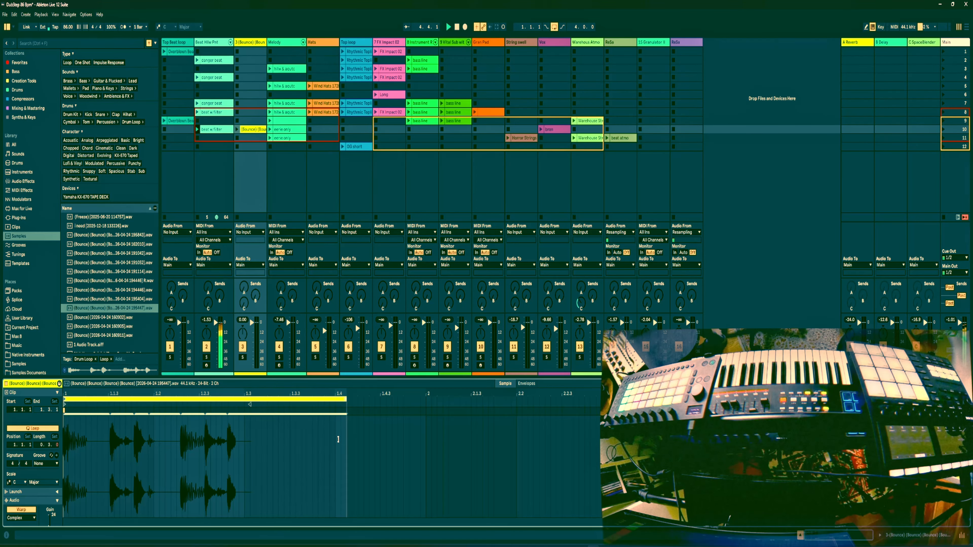
# Adjust the loop end of the bounced drum clip and pick the Top Beat loop clip in scene 9.
pyautogui.moveTo(348, 419); pyautogui.dragTo(281, 419)
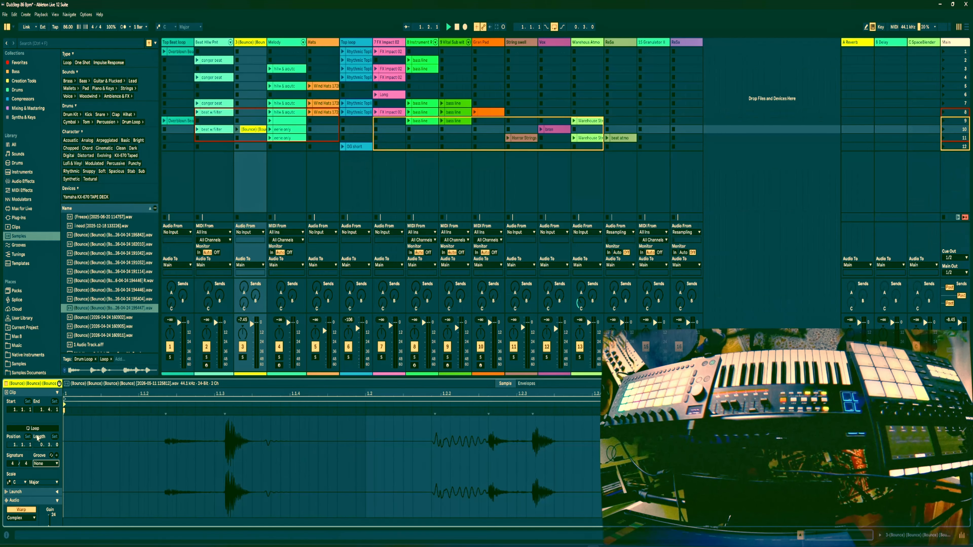
pyautogui.click(177, 122)
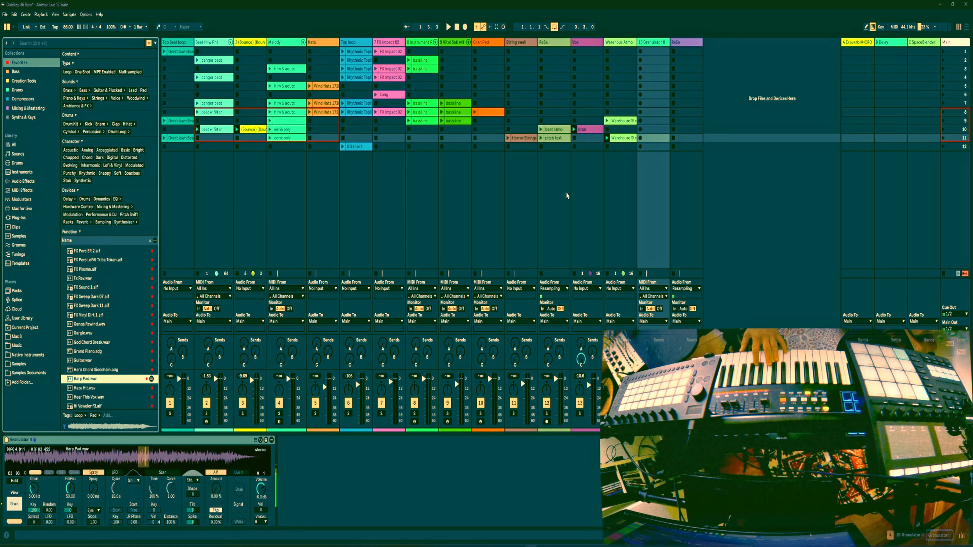
# Select the Vox track to view its effects, followed by the Granulator track.
pyautogui.click(595, 199)
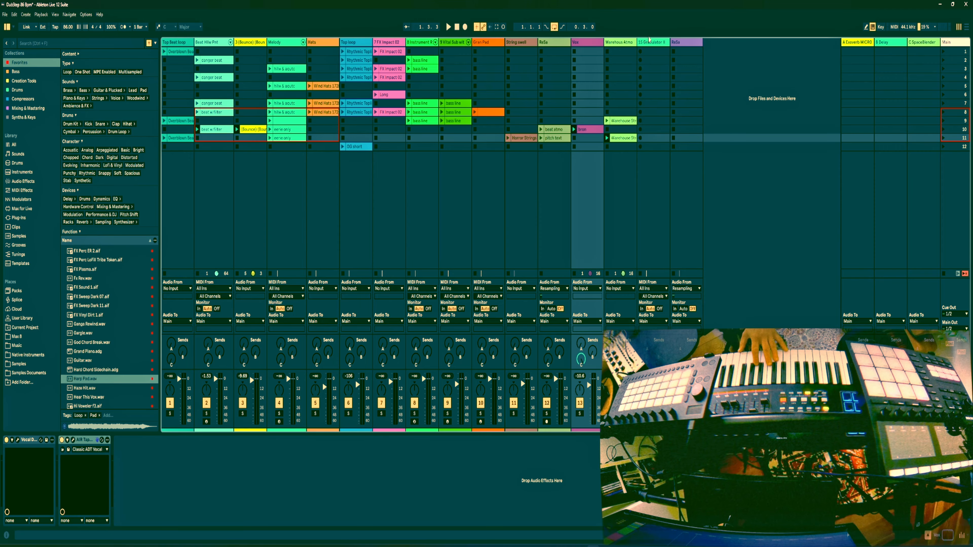
pyautogui.click(649, 41)
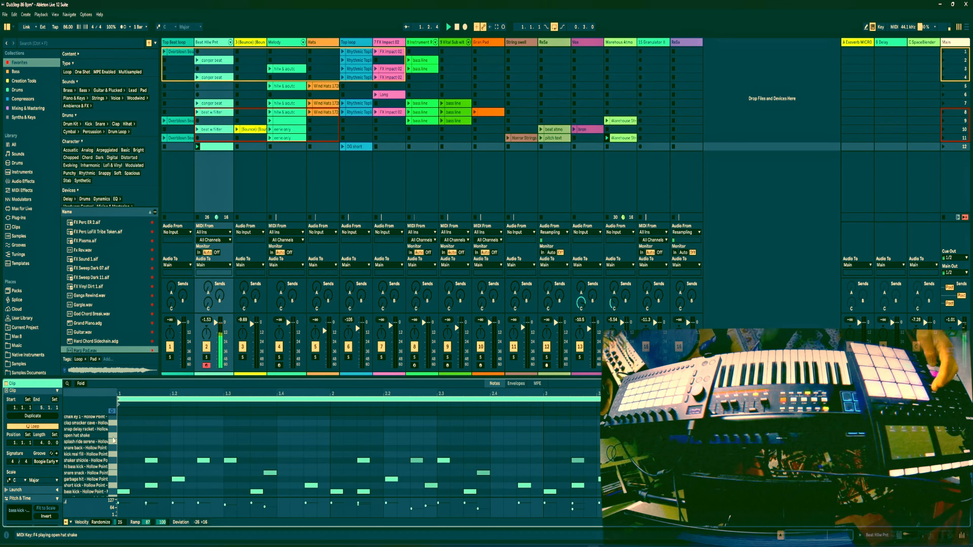
pyautogui.scroll(-2, 113, 440)
pyautogui.click(179, 461)
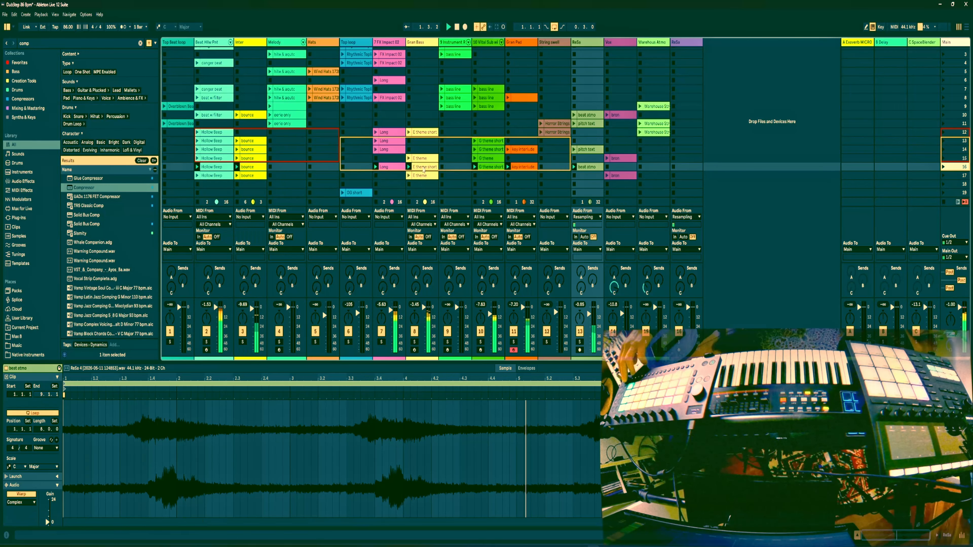
# Pick the E theme short clip in scene 16 and the empty scene 13 slot on the ReSa track.
pyautogui.click(423, 169)
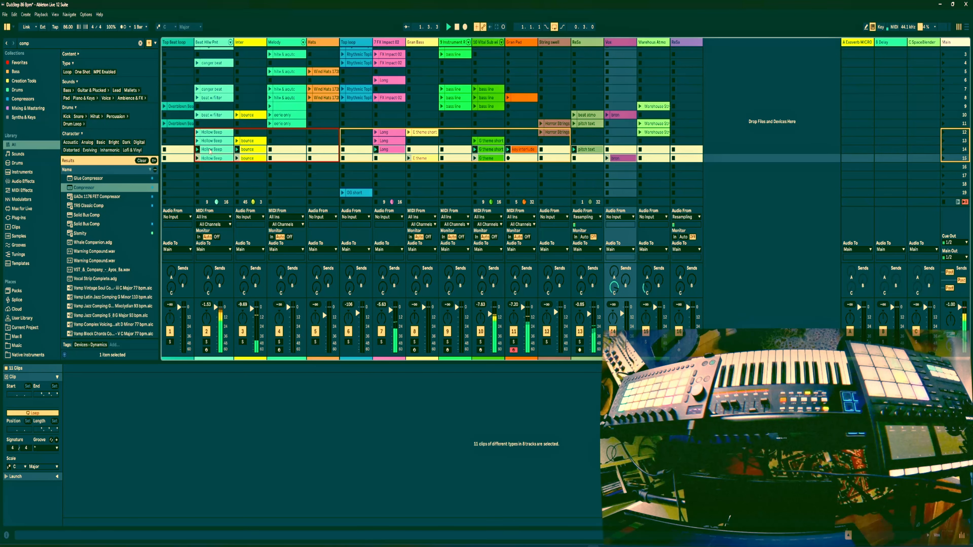
pyautogui.click(576, 142)
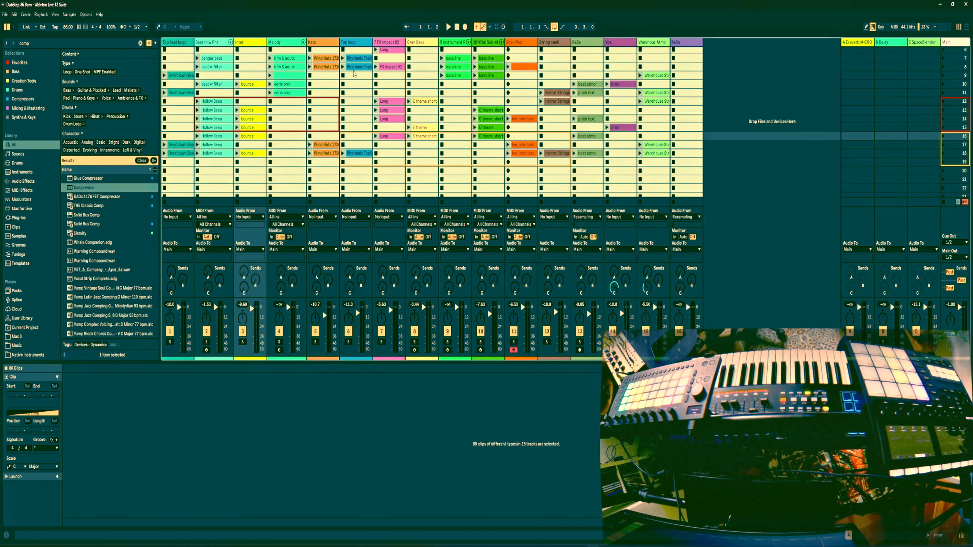
# Transfer all selected session clips to the start of the Arrangement and fit every track and the full timeline in view.
pyautogui.scroll(5, 352, 73)
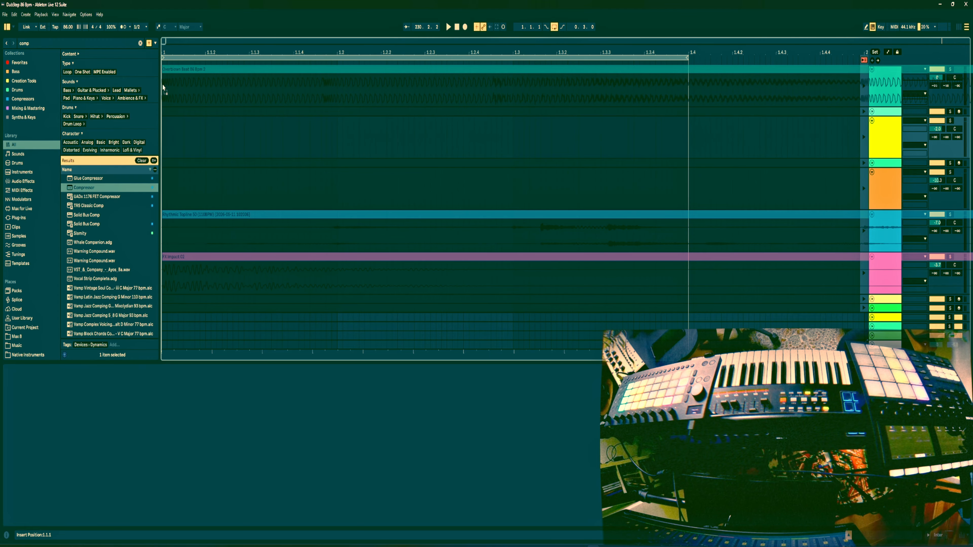
pyautogui.hotkey('ctrl', 'a')
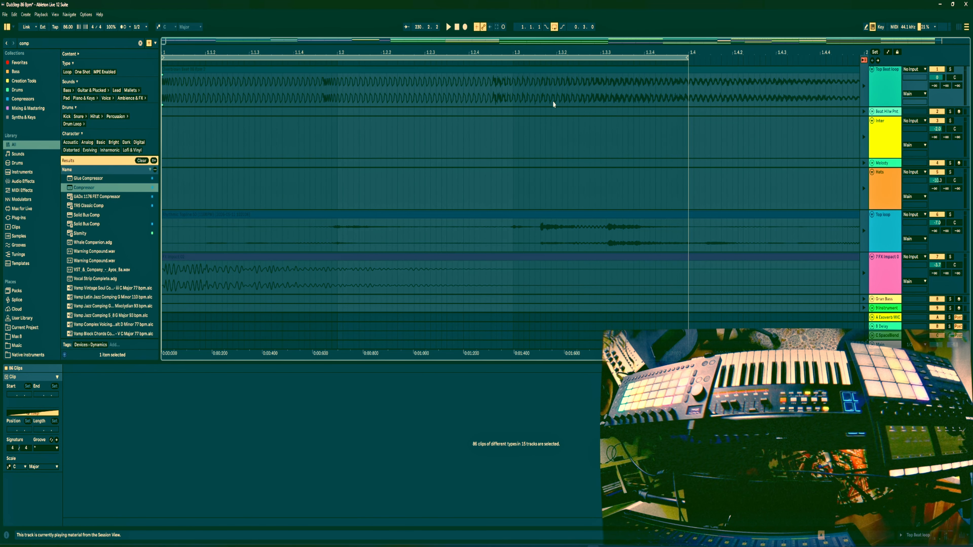
pyautogui.press('h')
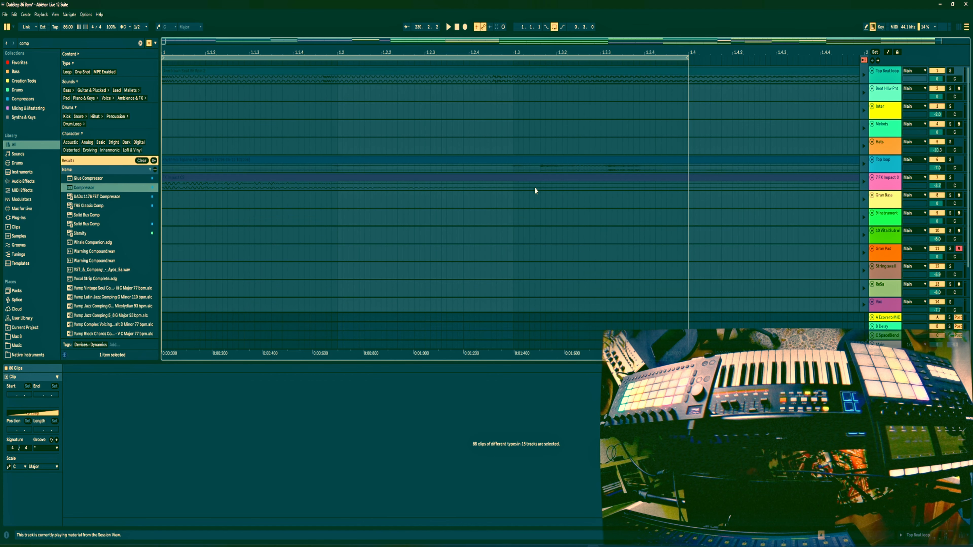
pyautogui.press('w')
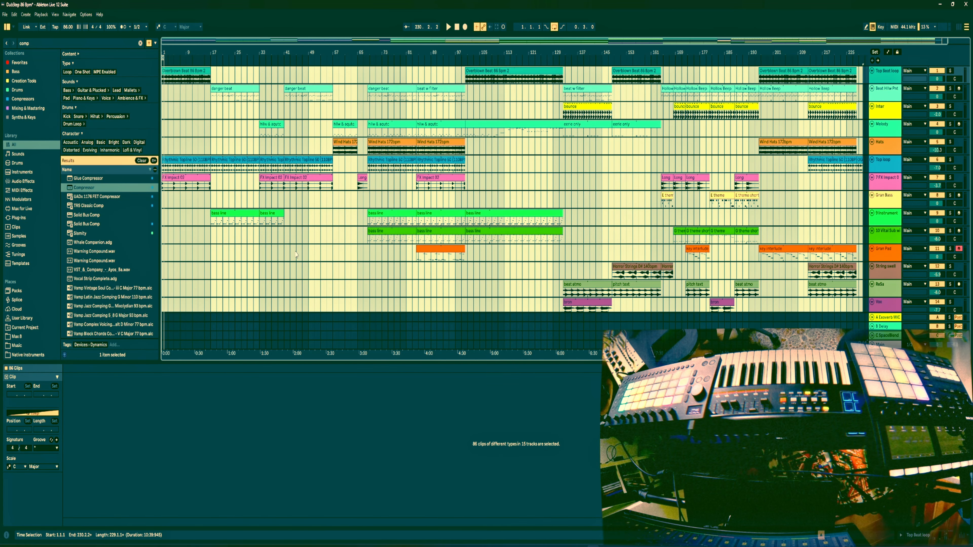
pyautogui.click(296, 254)
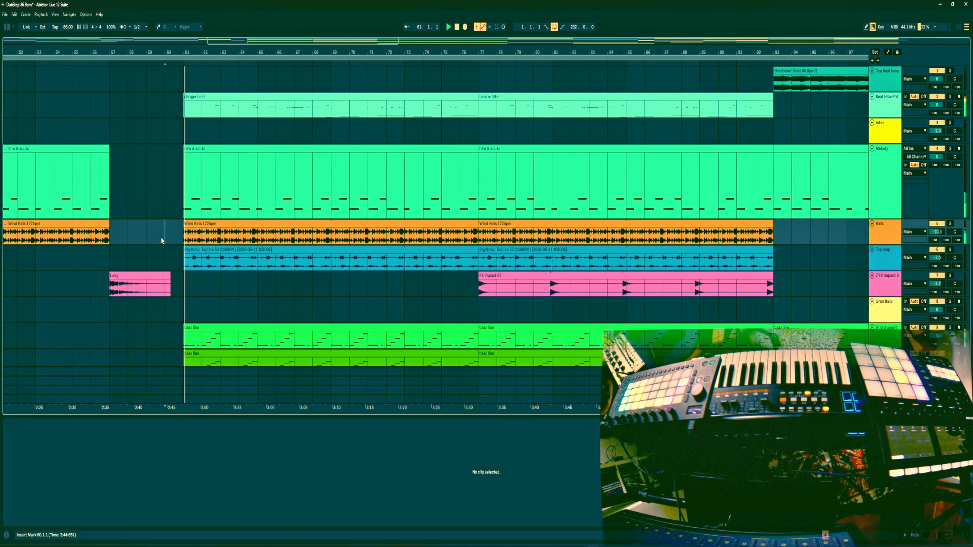
# Examine the clip layout of the whole arrangement, from the Top Beat loop track down to the Warehouse track.
pyautogui.press('-')
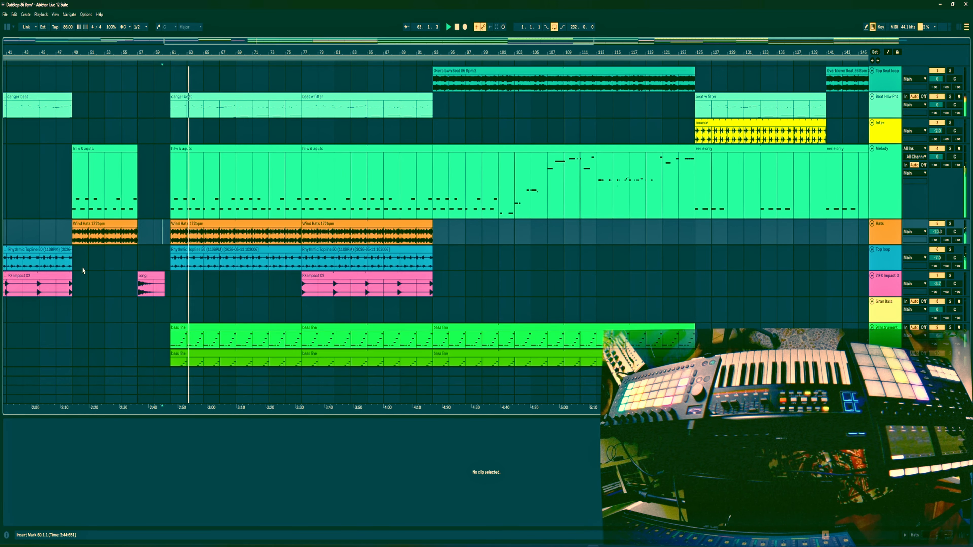
pyautogui.hscroll(-2, 67, 264)
pyautogui.press('-')
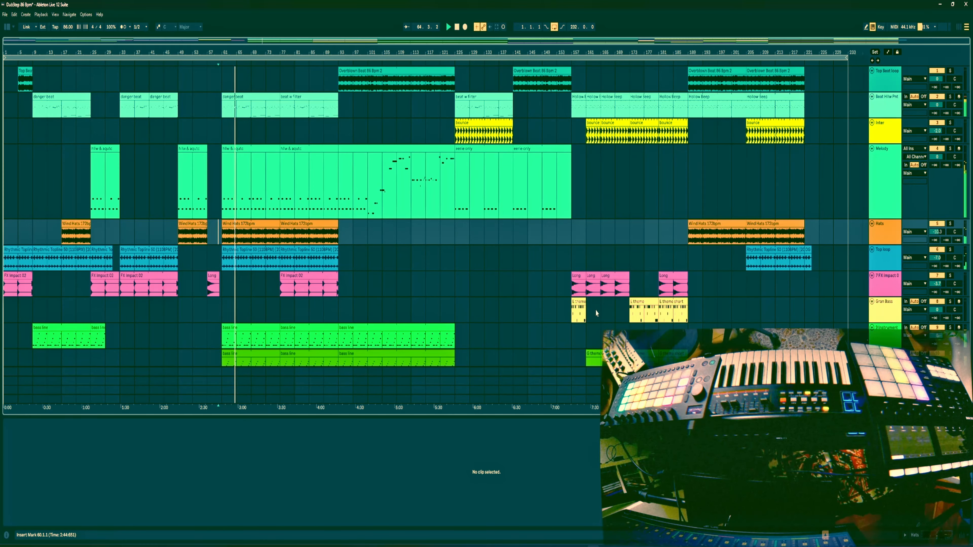
pyautogui.scroll(-2, 595, 306)
pyautogui.scroll(2, 596, 304)
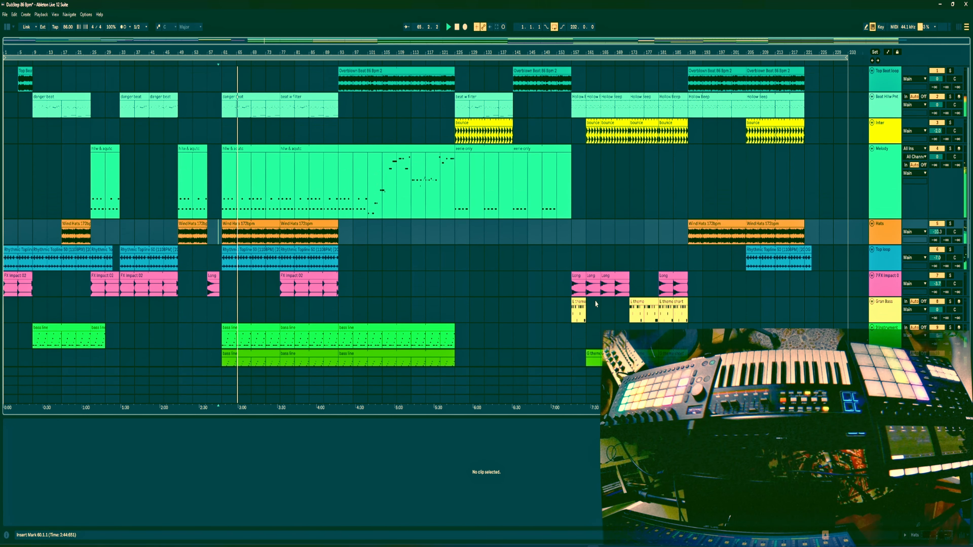
pyautogui.scroll(-3, 592, 299)
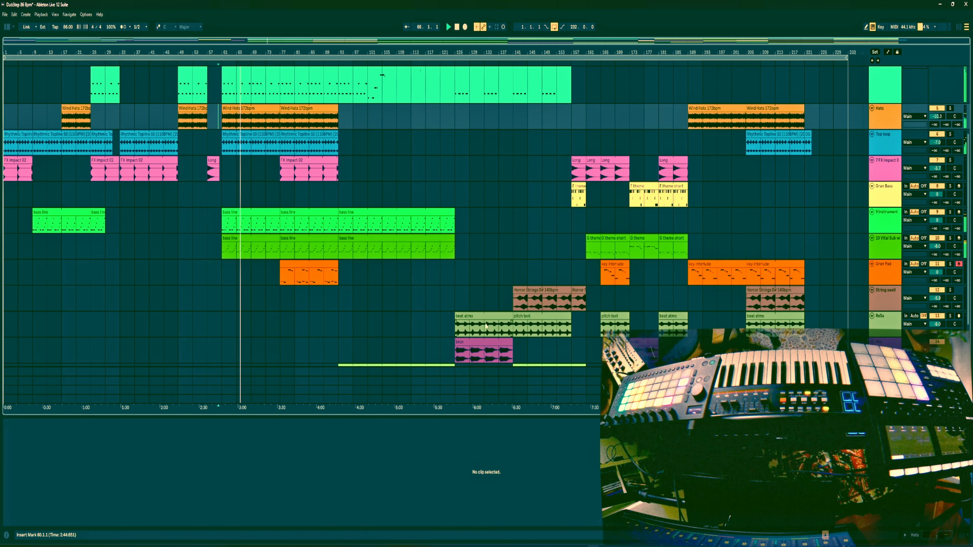
pyautogui.scroll(-1, 345, 309)
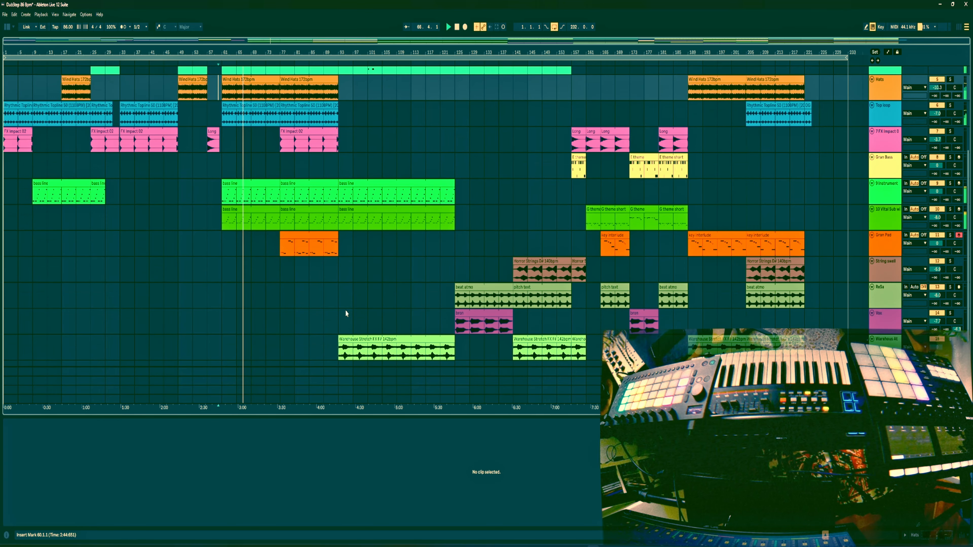
# Copy the bron vocal clip on the Vox track to bars 69 and 77, each trimmed to four bars.
pyautogui.click(484, 315)
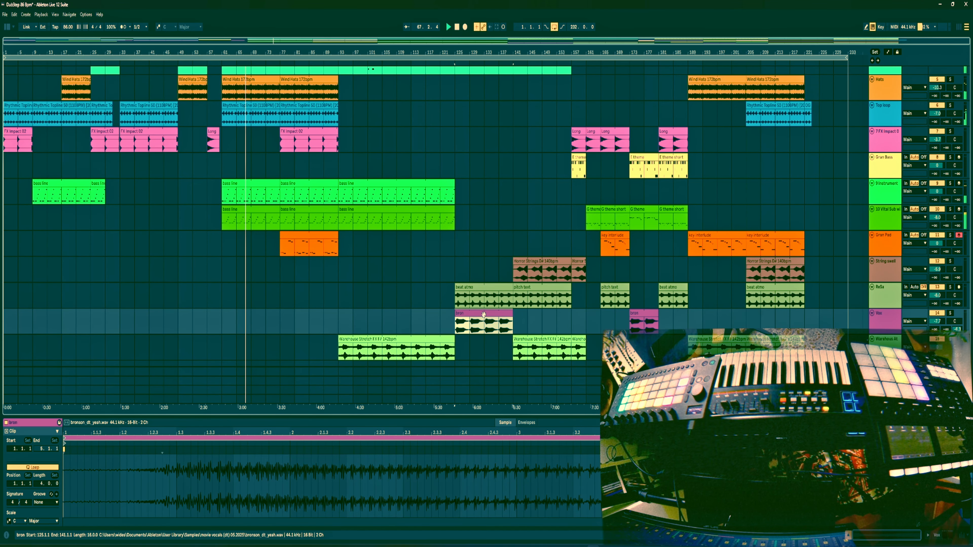
pyautogui.moveTo(468, 315); pyautogui.dragTo(269, 333)
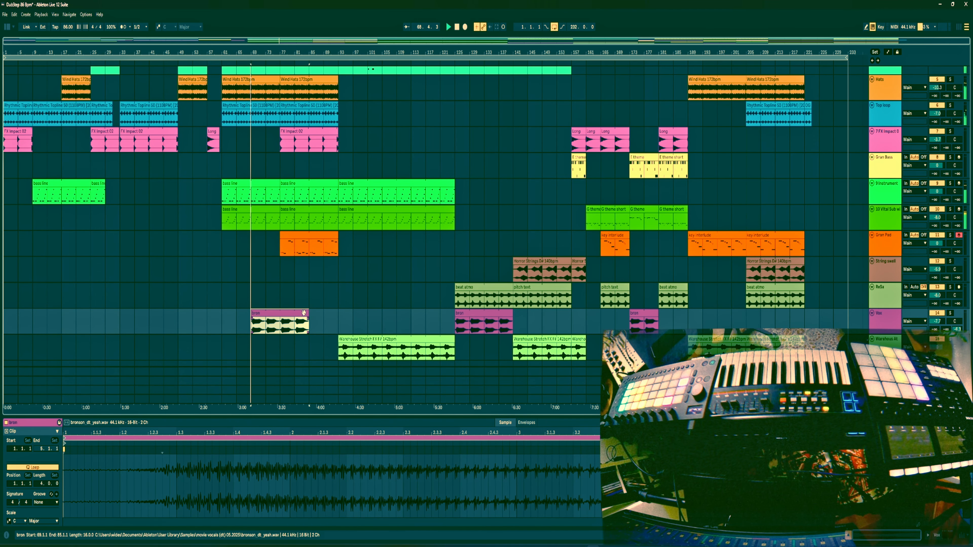
pyautogui.scroll(3, 307, 316)
pyautogui.moveTo(307, 314); pyautogui.dragTo(211, 314)
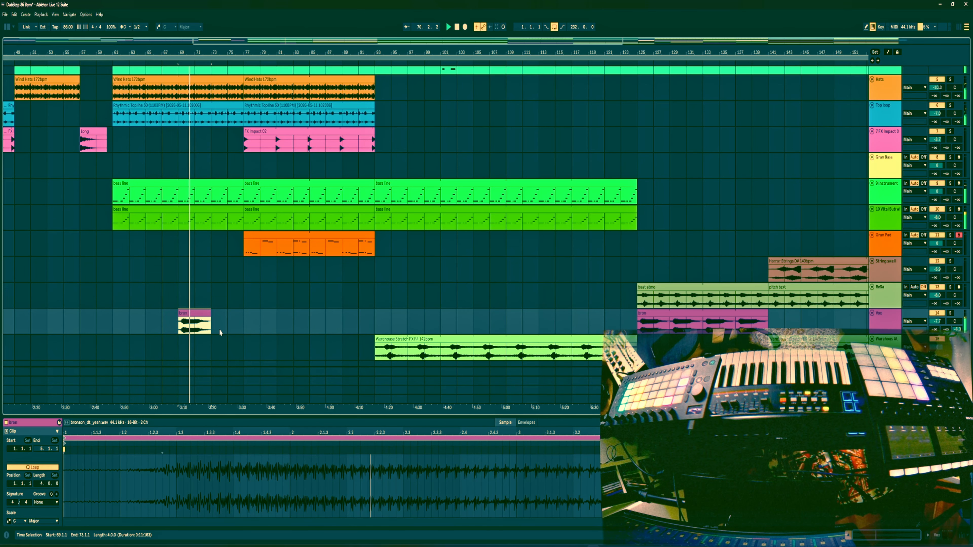
pyautogui.scroll(-3, 243, 327)
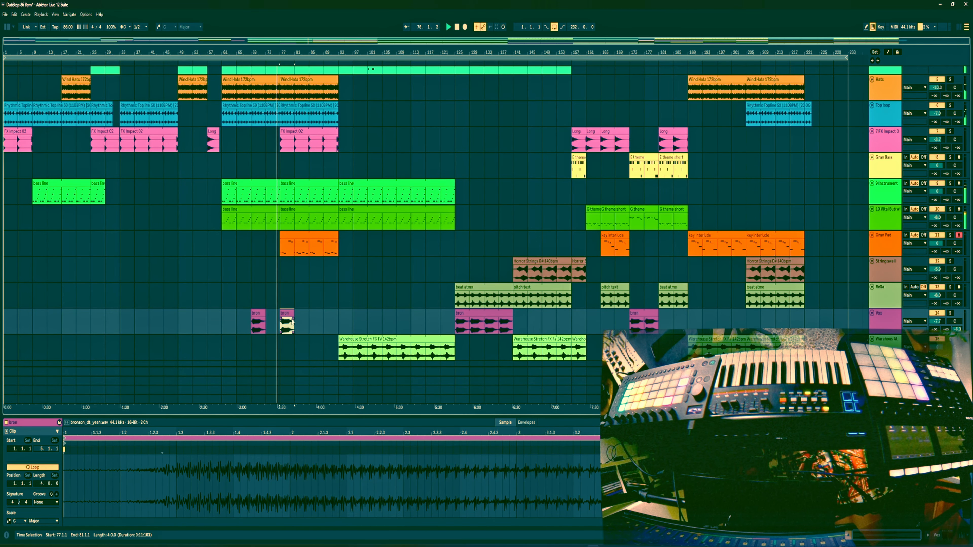
pyautogui.scroll(-5, 23, 477)
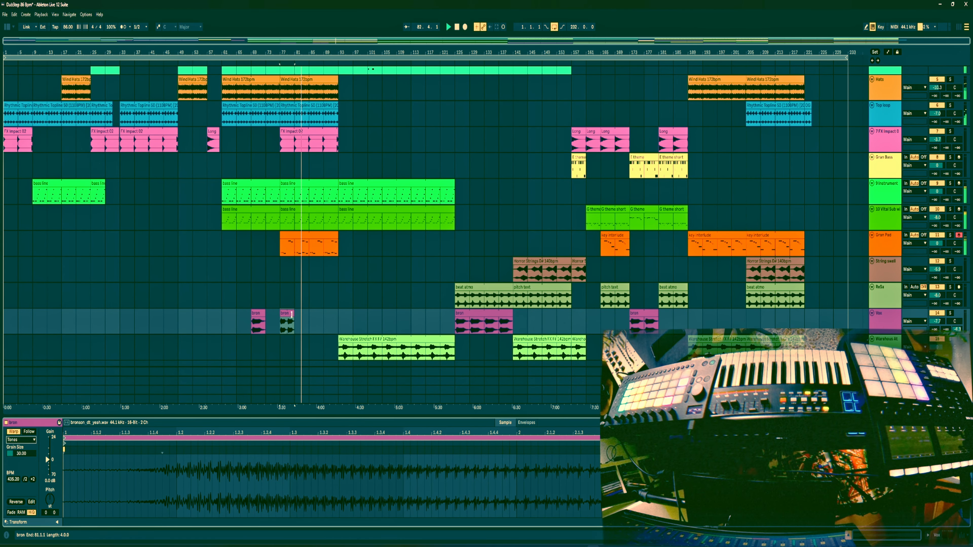
# Trim the Gran Pad clip to end at bar 85 and move the first Warehouse clip to start at bar 89.
pyautogui.scroll(3, 297, 315)
pyautogui.moveTo(388, 235); pyautogui.dragTo(324, 235)
pyautogui.moveTo(391, 340); pyautogui.dragTo(357, 339)
# Trim the 9 Instrument bass line, Wind Hats and FX Impact 02 clips to end at bar 89.
pyautogui.scroll(3, 364, 306)
pyautogui.moveTo(389, 261); pyautogui.dragTo(356, 260)
pyautogui.moveTo(389, 157); pyautogui.dragTo(356, 156)
pyautogui.moveTo(389, 208); pyautogui.dragTo(357, 209)
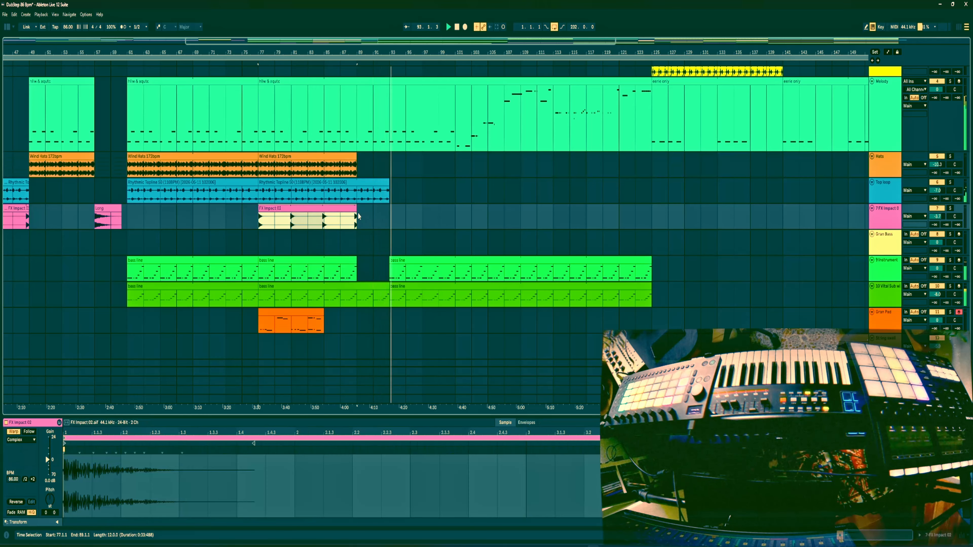
# Delete bars 97 to 101 of the bass line on the 9 Instrument track.
pyautogui.scroll(-5, 358, 216)
pyautogui.scroll(5, 471, 227)
pyautogui.moveTo(425, 269); pyautogui.dragTo(458, 269)
pyautogui.press('Delete')
# View the notes of the bass line clip at bar 93 on the 10 Vital Sub track within the full arrangement.
pyautogui.moveTo(327, 207); pyautogui.dragTo(387, 207)
pyautogui.scroll(-3, 387, 242)
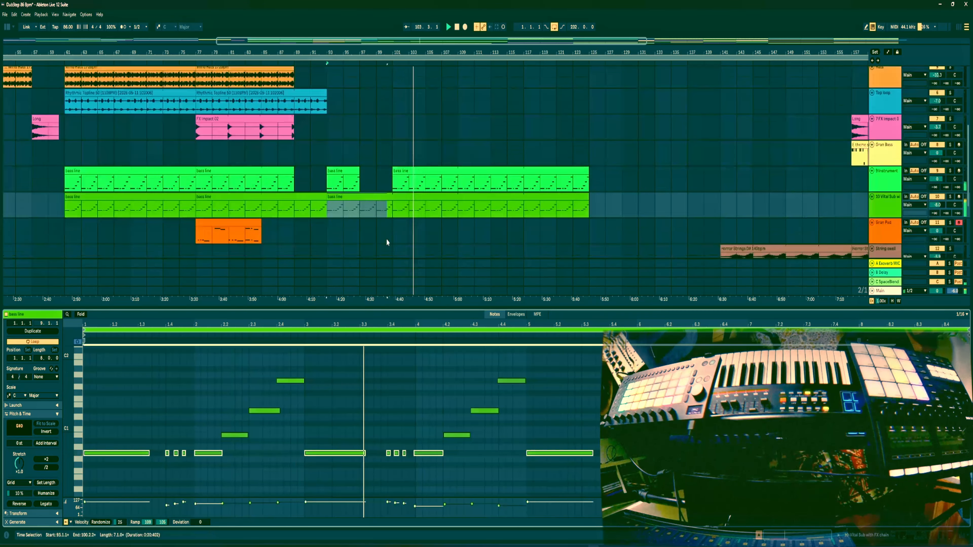
pyautogui.click(478, 211)
pyautogui.press('w')
pyautogui.scroll(-5, 439, 233)
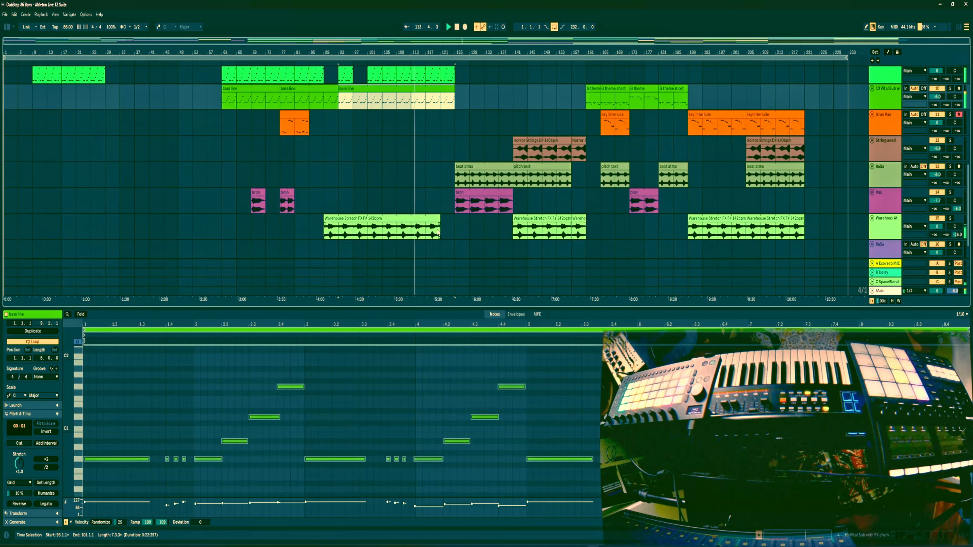
# Delete eight bars of time across all tracks in the bass line section before bar 125.
pyautogui.scroll(5, 438, 232)
pyautogui.hotkey('ctrl', 'shift', 'Delete')
pyautogui.scroll(-5, 440, 192)
# Copy a four-bar Horror Strings clip on the String swell track to bar 57.
pyautogui.click(493, 115)
pyautogui.scroll(2, 494, 168)
pyautogui.moveTo(494, 169); pyautogui.dragTo(215, 169)
pyautogui.scroll(2, 531, 218)
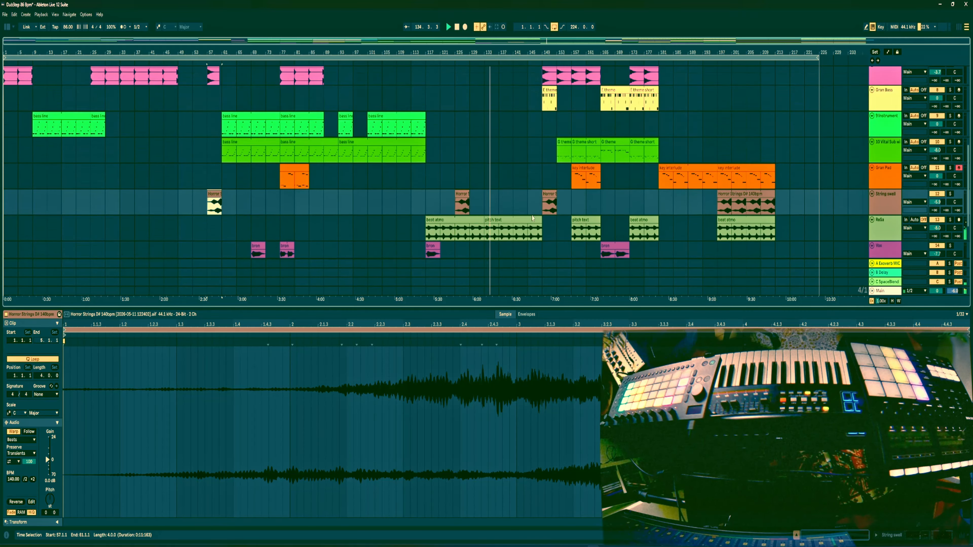
# Delete the time from bar 141 to bar 149 across all tracks.
pyautogui.scroll(3, 532, 219)
pyautogui.moveTo(514, 156); pyautogui.dragTo(542, 156)
pyautogui.hotkey('ctrl', 'shift', 'Delete')
pyautogui.scroll(-3, 514, 155)
pyautogui.scroll(4, 522, 193)
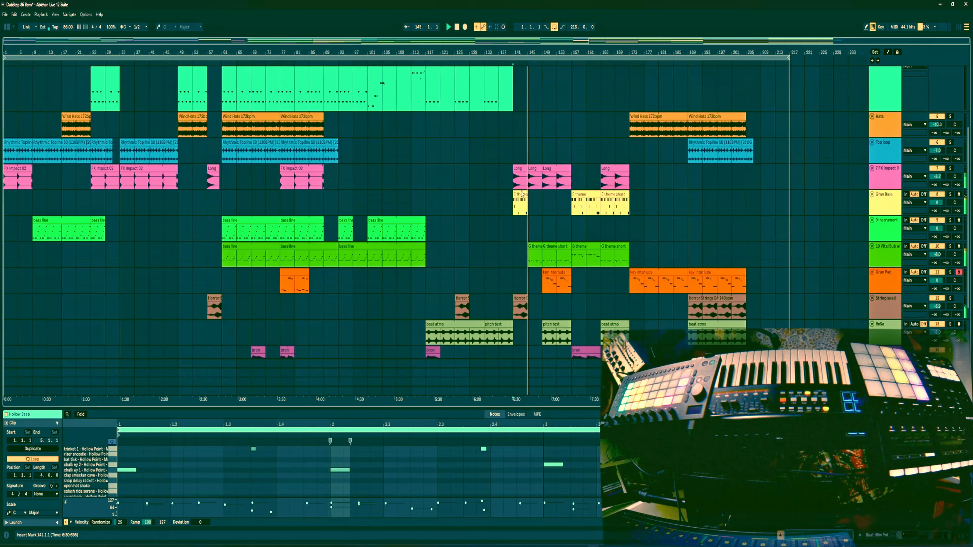
# Move the E theme short clip on the Gran Bass track from bar 141 to bar 149.
pyautogui.moveTo(522, 194); pyautogui.dragTo(549, 196)
pyautogui.scroll(5, 536, 203)
pyautogui.scroll(-5, 537, 204)
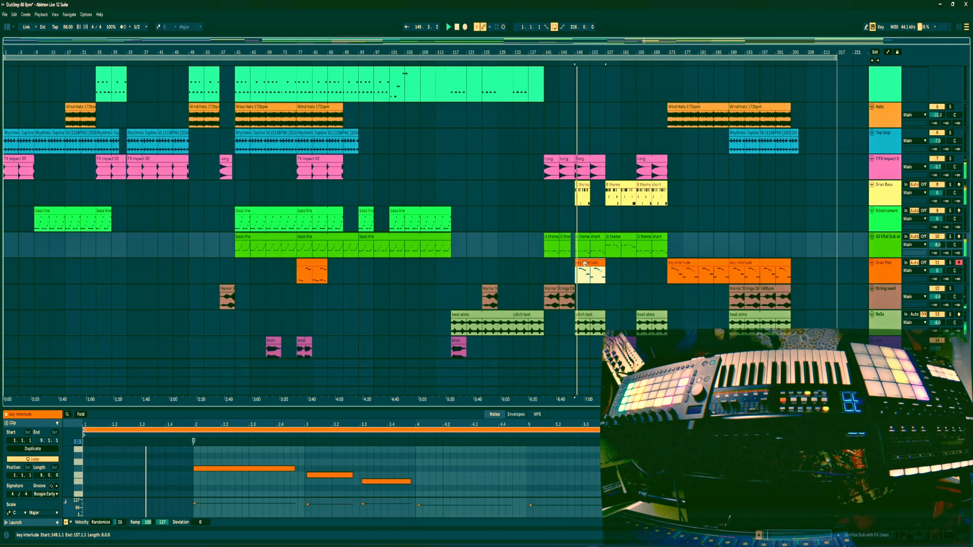
# Move the E theme clip on Gran Bass and the G theme clip on 10 Vital Sub to start at bar 153.
pyautogui.scroll(5, 463, 191)
pyautogui.click(463, 192)
pyautogui.moveTo(462, 191); pyautogui.dragTo(463, 192)
pyautogui.hscroll(3, 463, 215)
pyautogui.moveTo(417, 237); pyautogui.dragTo(340, 237)
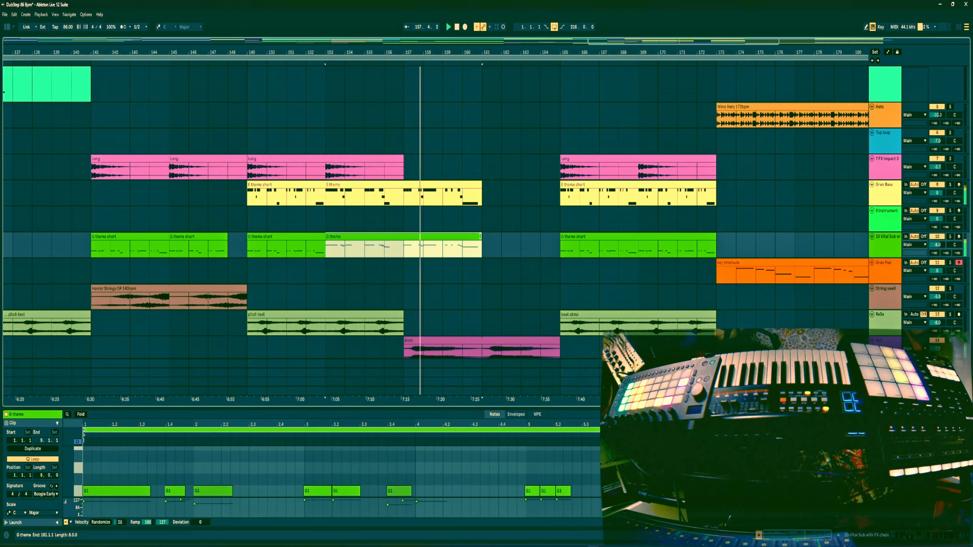
# Delete the time from bar 161 to 165 across all tracks and remove bars 157 to 161 of the G theme clip.
pyautogui.moveTo(484, 245); pyautogui.dragTo(559, 245)
pyautogui.hotkey('ctrl', 'shift', 'Delete')
pyautogui.moveTo(405, 277); pyautogui.dragTo(481, 277)
pyautogui.press('Delete')
# Copy the Horror Strings clip to bar 161 and trim that section's Long and G theme short clips to bar 165 and E theme short to 167.
pyautogui.click(207, 271)
pyautogui.moveTo(207, 277); pyautogui.dragTo(598, 277)
pyautogui.moveTo(637, 140); pyautogui.dragTo(560, 139)
pyautogui.moveTo(638, 217); pyautogui.dragTo(560, 217)
pyautogui.moveTo(638, 166); pyautogui.dragTo(599, 166)
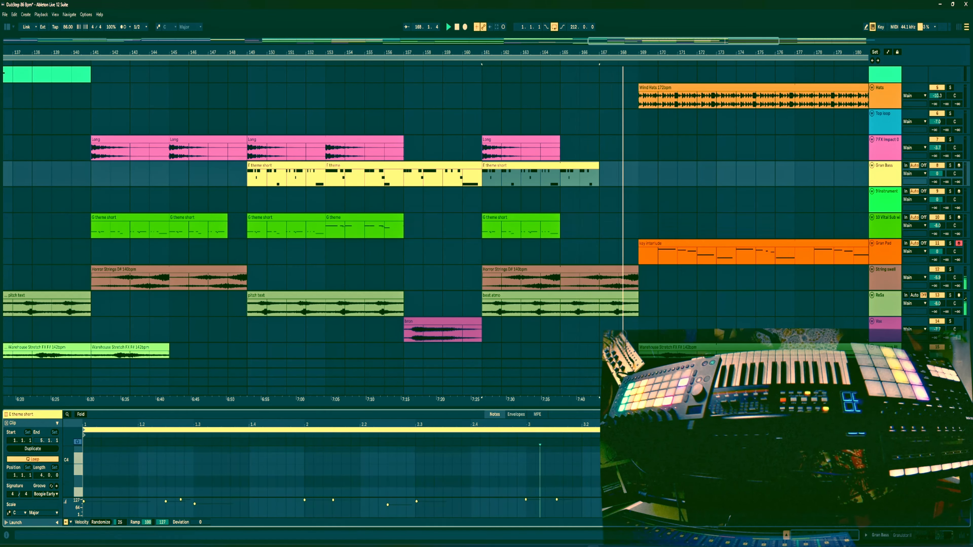
# Shorten the key interlude section after bar 169 by deleting 16 bars of time across all tracks, and stop playback.
pyautogui.scroll(-5, 675, 311)
pyautogui.scroll(5, 671, 279)
pyautogui.moveTo(713, 97); pyautogui.dragTo(740, 123)
pyautogui.scroll(-3, 740, 124)
pyautogui.hotkey('ctrl', 'shift', 'Delete')
pyautogui.scroll(-3, 667, 110)
pyautogui.press('space')
# Copy bars 61 to 89 of all tracks and paste them at bar 185.
pyautogui.click(264, 319)
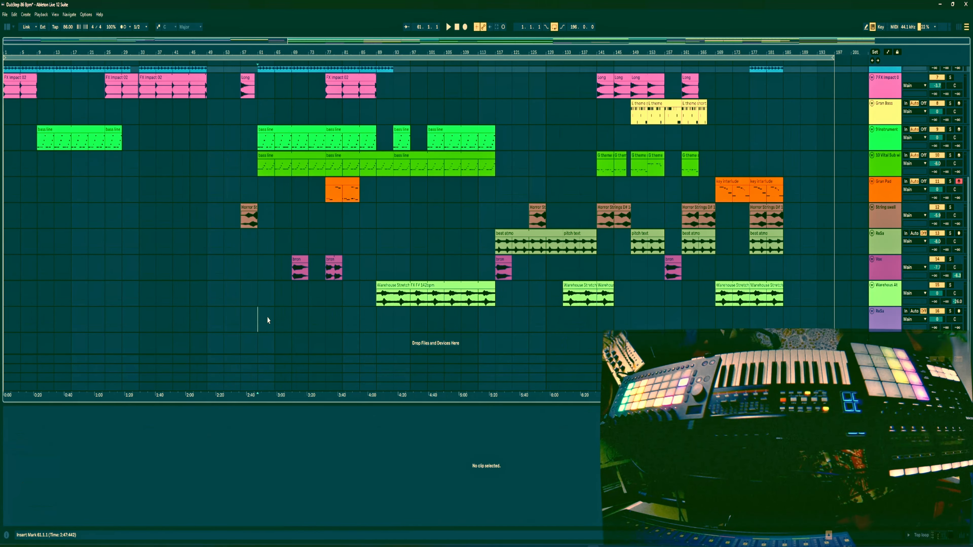
pyautogui.scroll(5, 264, 319)
pyautogui.moveTo(259, 336); pyautogui.dragTo(375, 81)
pyautogui.hotkey('ctrl', 'c')
pyautogui.click(785, 81)
pyautogui.hotkey('ctrl', 'v')
# Copy the bass line clip at bar 185 from 9 Instrument to Gran Bass and transpose all its notes up one octave.
pyautogui.scroll(-3, 725, 230)
pyautogui.moveTo(725, 261); pyautogui.dragTo(725, 240)
pyautogui.click(194, 483)
pyautogui.hotkey('ctrl', 'a')
pyautogui.hotkey('shift', 'Up')
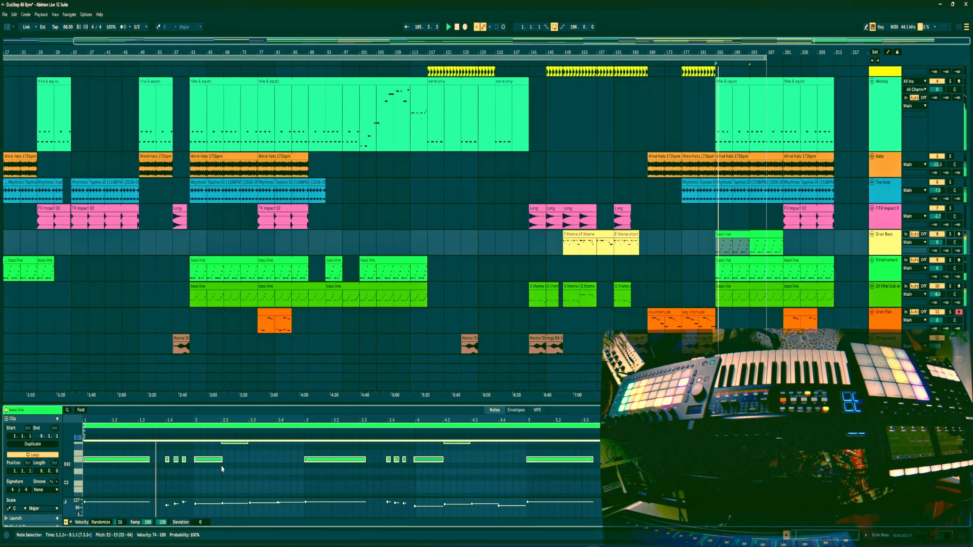
# Remove both groups of short repeated notes from the bass line clip on the Gran Bass track.
pyautogui.scroll(1, 222, 470)
pyautogui.moveTo(162, 470); pyautogui.dragTo(188, 485)
pyautogui.moveTo(382, 471); pyautogui.dragTo(409, 485)
# Select the 9 Instrument bass line clip at bar 185 and restart playback.
pyautogui.click(725, 261)
pyautogui.press('space')
pyautogui.press('space')
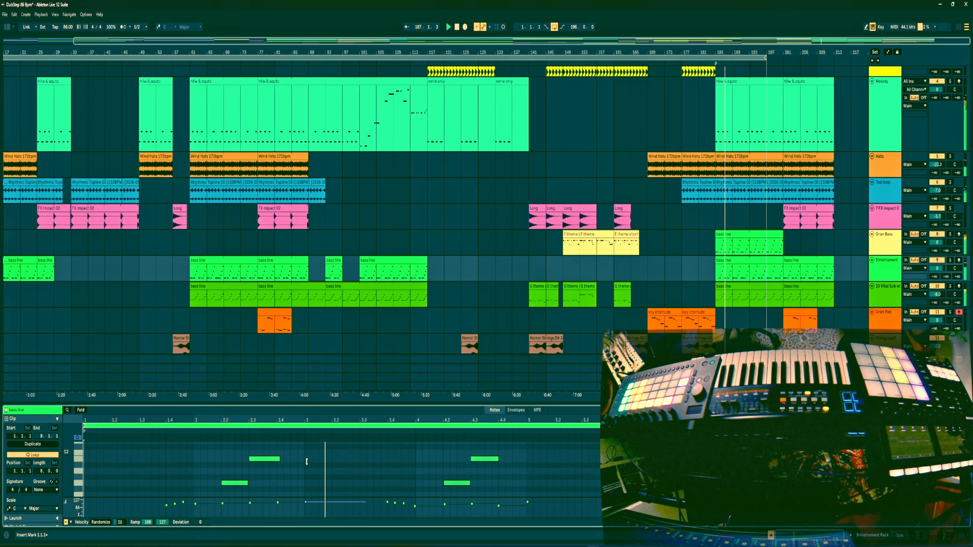
# Recolour the bass line clip on the Gran Bass track yellow to match its track.
pyautogui.rightClick(725, 234)
pyautogui.click(757, 333)
# Move the last FX Impact 02 clip to bar 193 and extend the arrangement loop to end at bar 213.
pyautogui.moveTo(795, 208); pyautogui.dragTo(762, 208)
pyautogui.moveTo(765, 58); pyautogui.dragTo(833, 58)
# Move the Gran Pad clip at bar 201 to bar 197 and duplicate it up to bar 213.
pyautogui.scroll(-2, 804, 230)
pyautogui.moveTo(799, 274); pyautogui.dragTo(782, 273)
pyautogui.hotkey('ctrl', 'd')
# Duplicate the bass line clip on the Gran Bass track and trim the copy to end at bar 213.
pyautogui.click(757, 196)
pyautogui.hotkey('ctrl', 'd')
pyautogui.moveTo(850, 197); pyautogui.dragTo(833, 197)
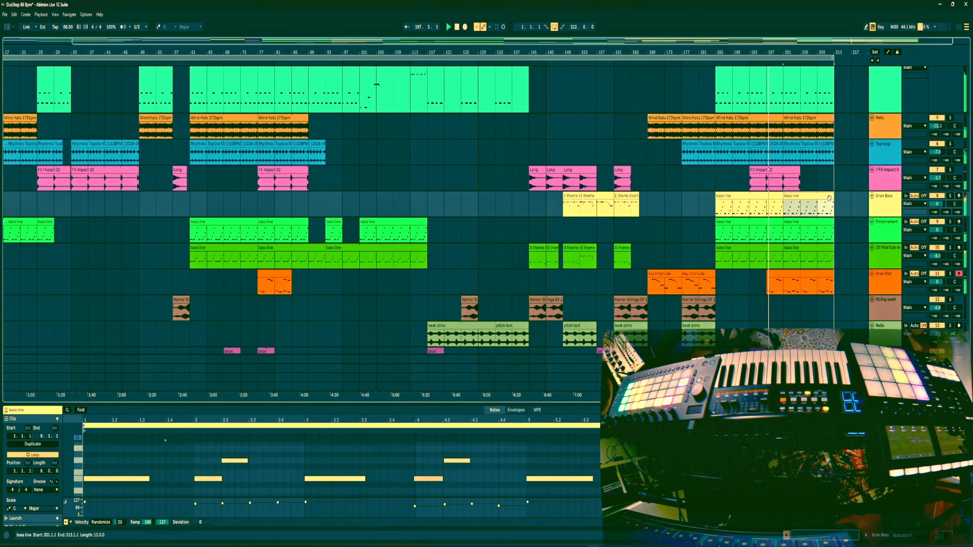